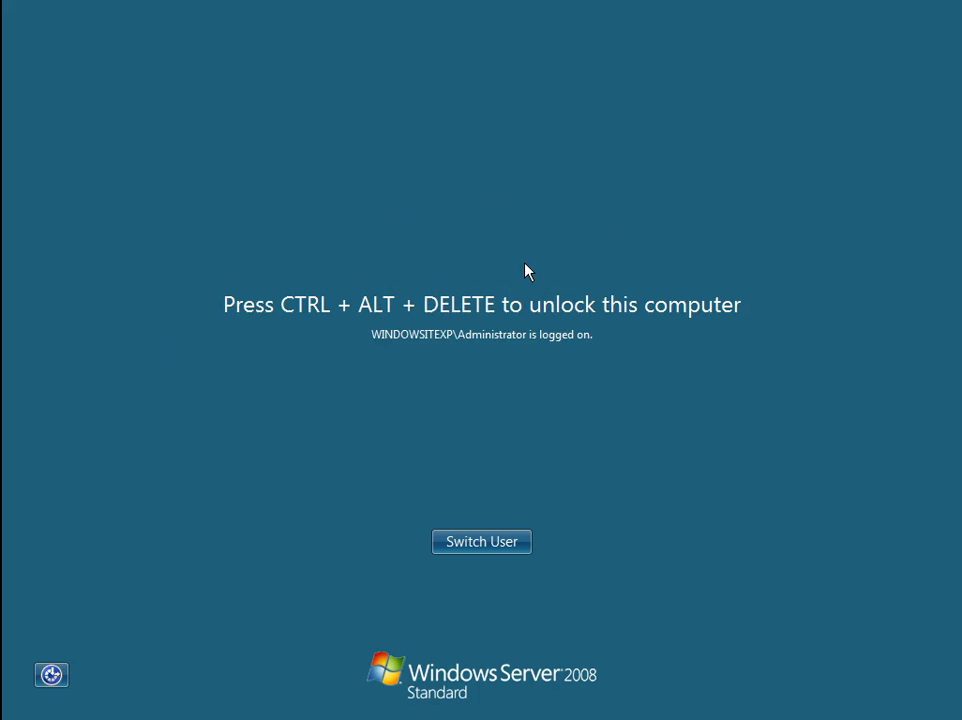
# Unlock the server by entering the administrator account password
pyautogui.hotkey('ctrl', 'alt', 'Delete')
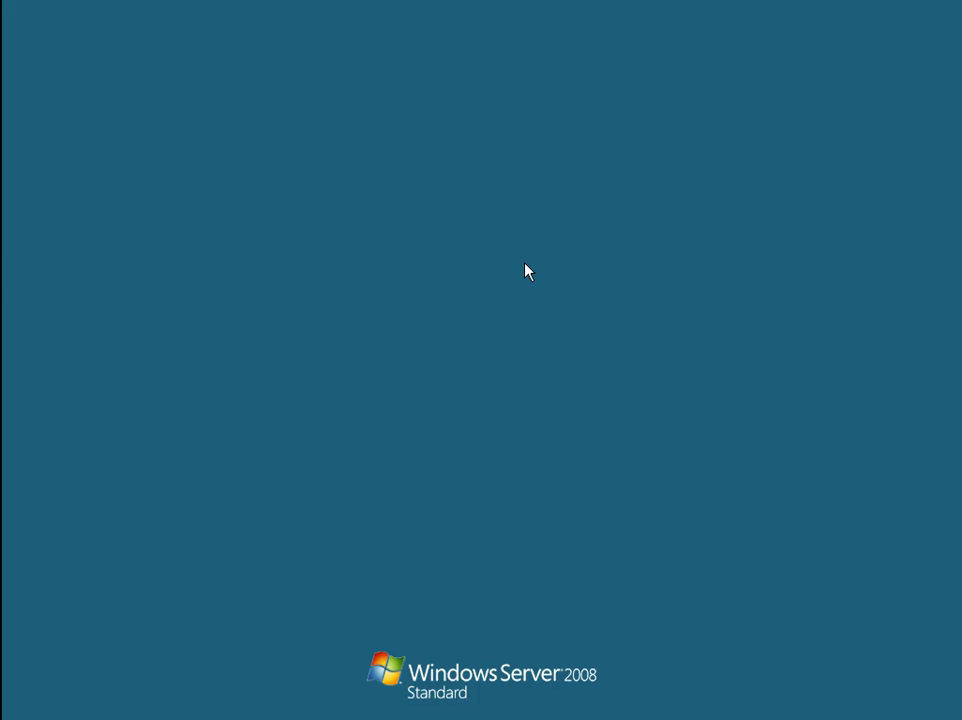
pyautogui.write('••••••••')
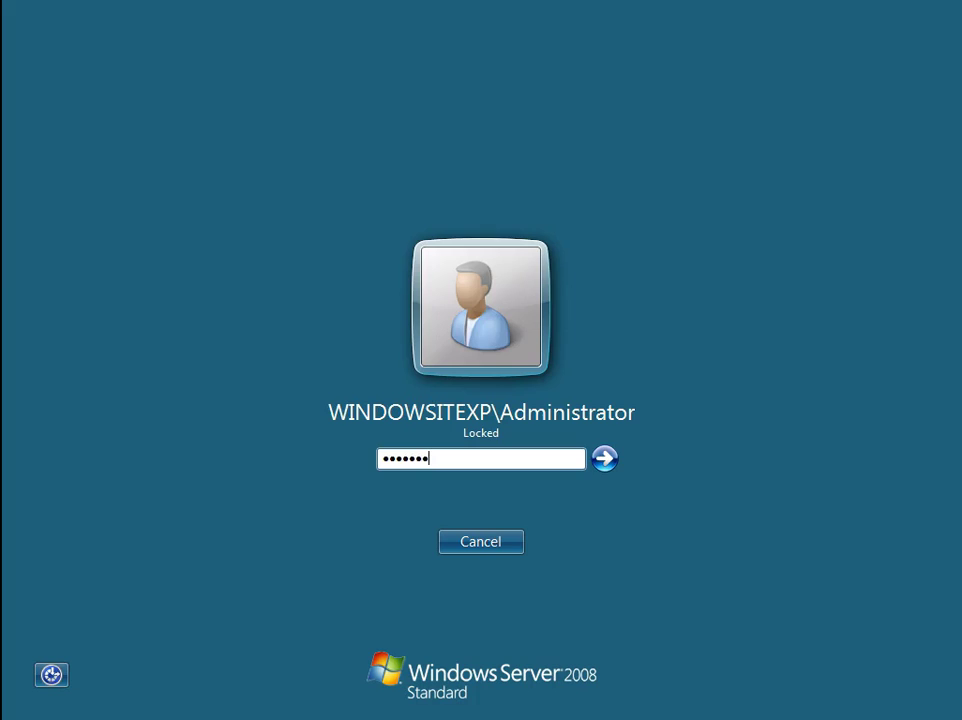
pyautogui.press('Return')
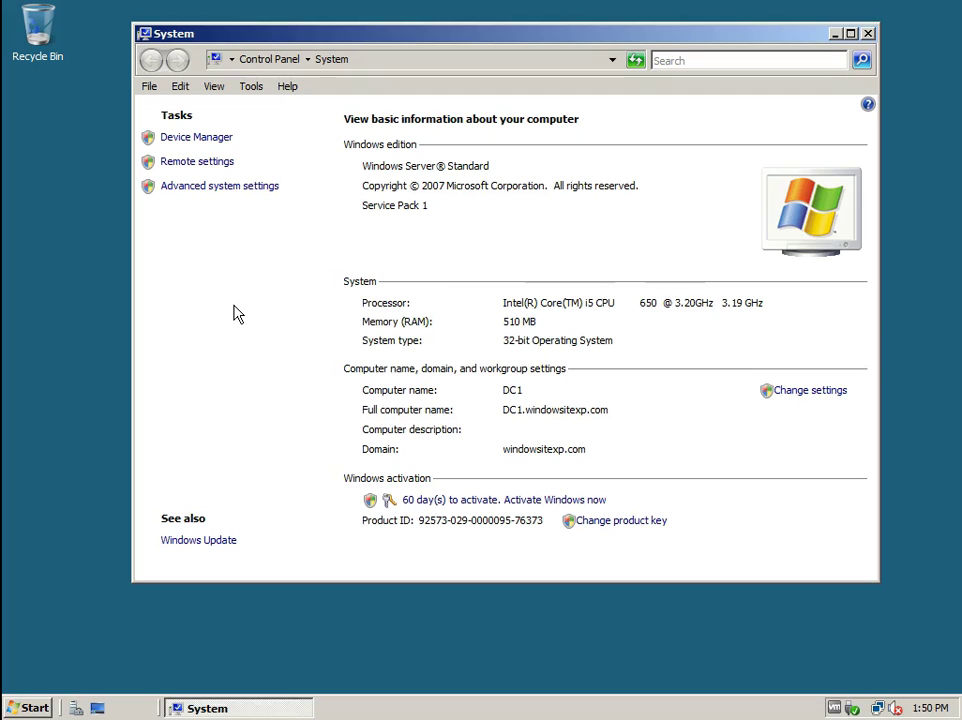
pyautogui.click(795, 399)
pyautogui.click(814, 400)
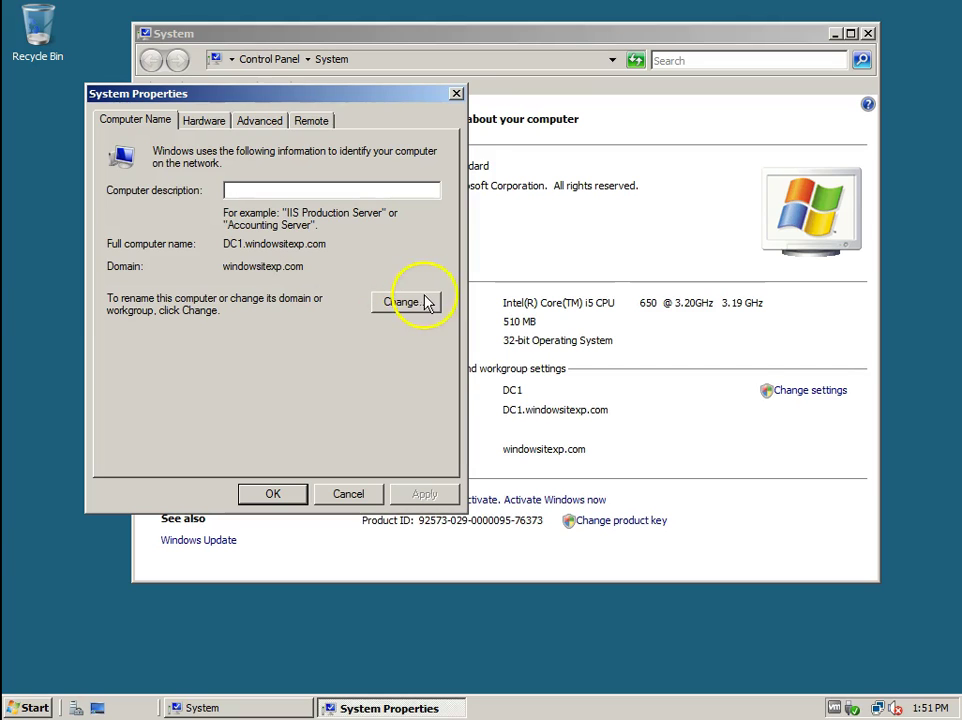
pyautogui.click(456, 93)
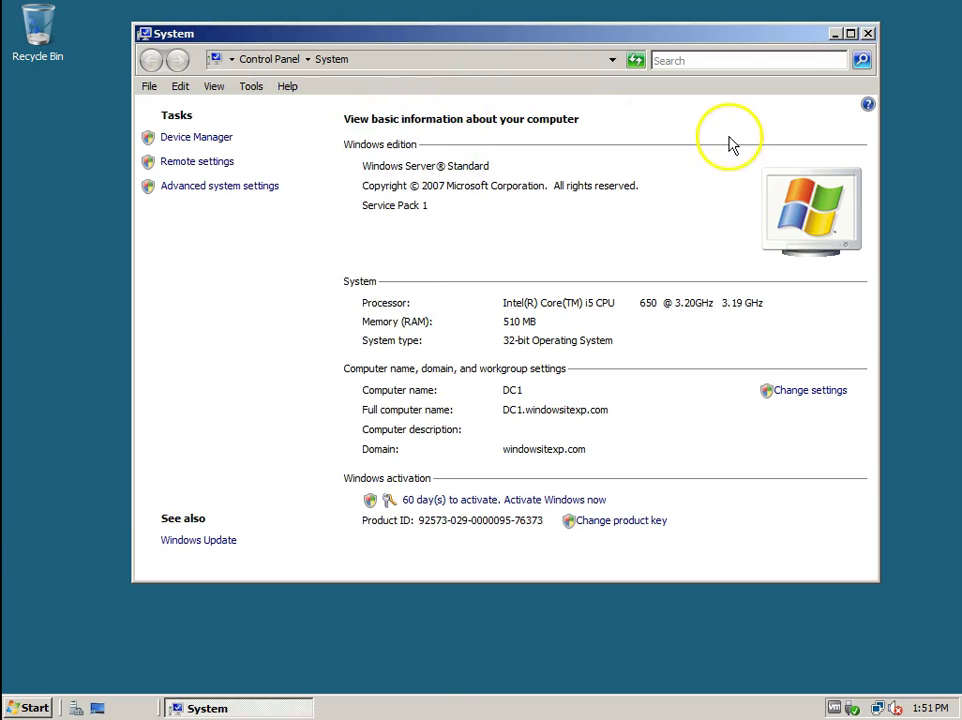
pyautogui.click(868, 33)
pyautogui.rightClick(348, 260)
pyautogui.click(378, 303)
# Open the properties of Computer and bring up the dialog for changing its name and domain settings
pyautogui.click(30, 707)
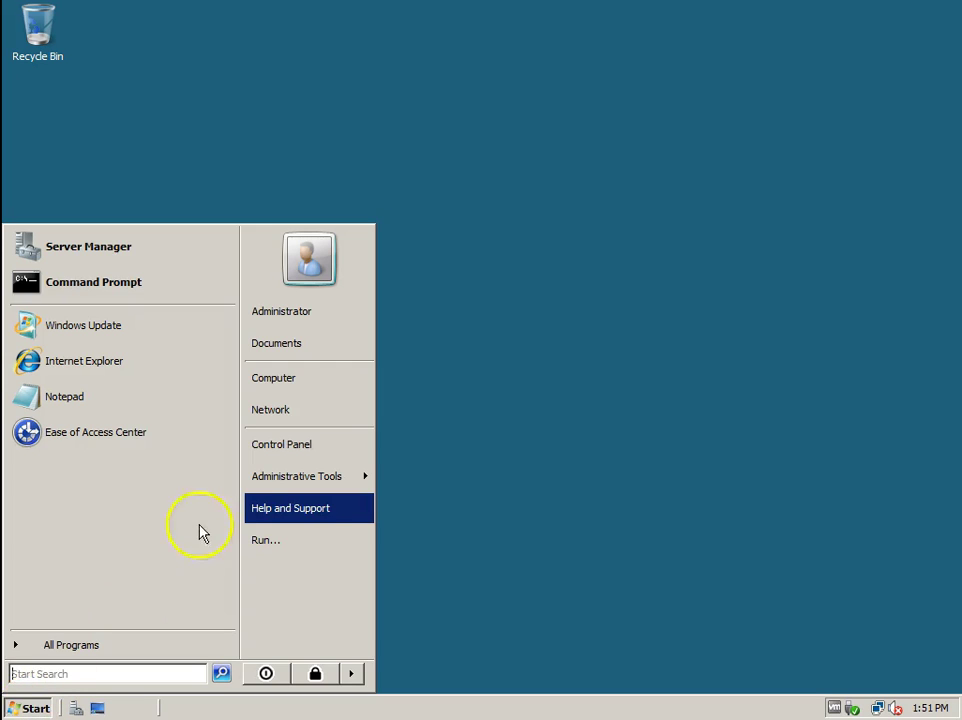
pyautogui.rightClick(307, 378)
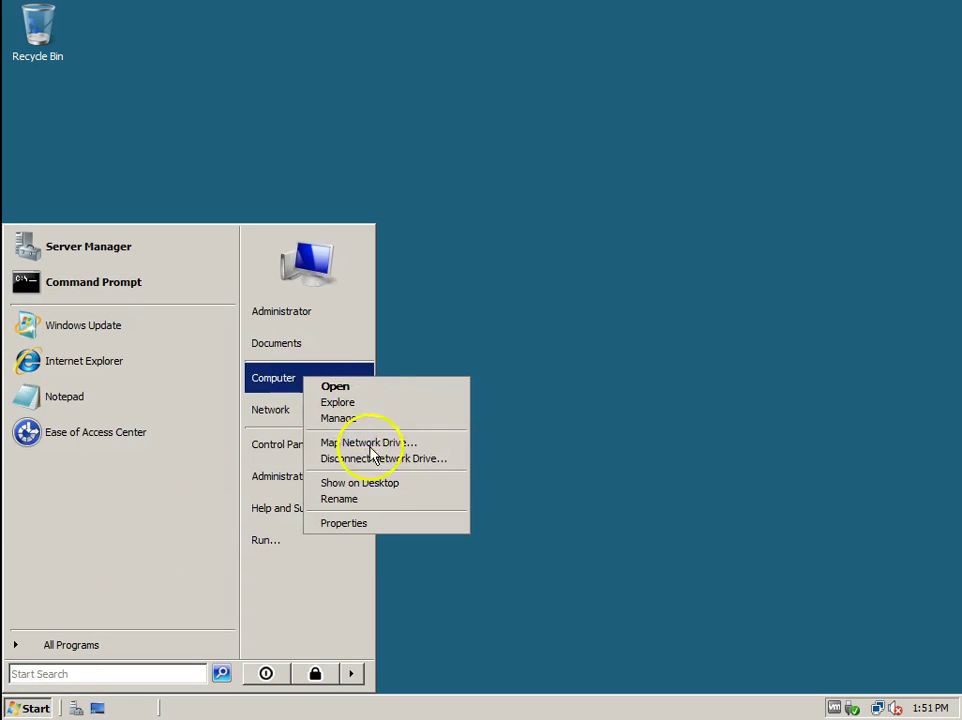
pyautogui.click(359, 528)
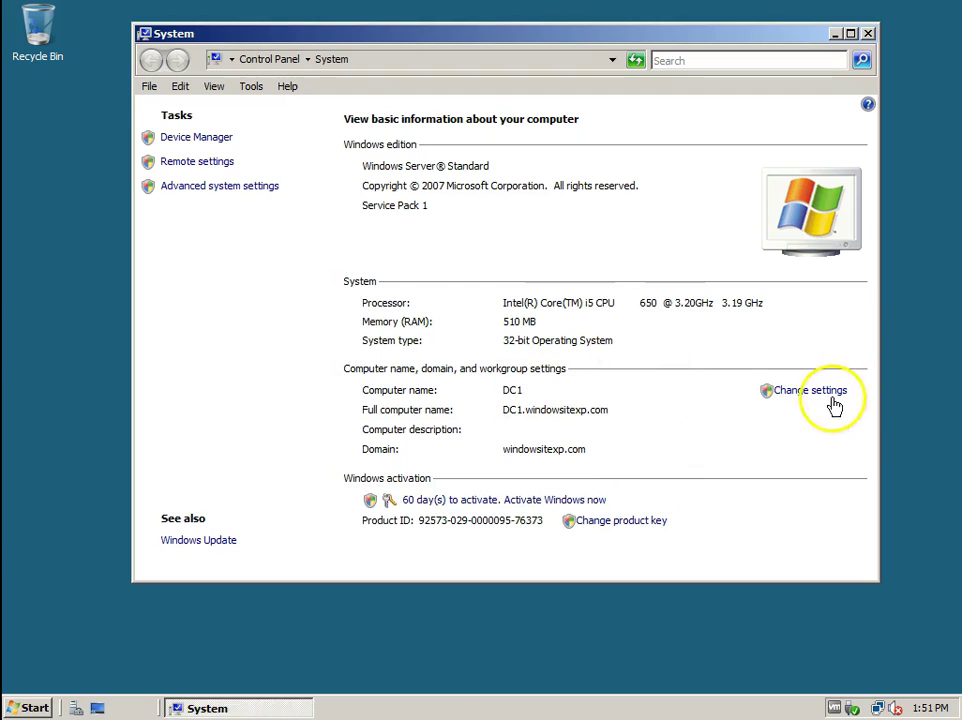
pyautogui.click(810, 390)
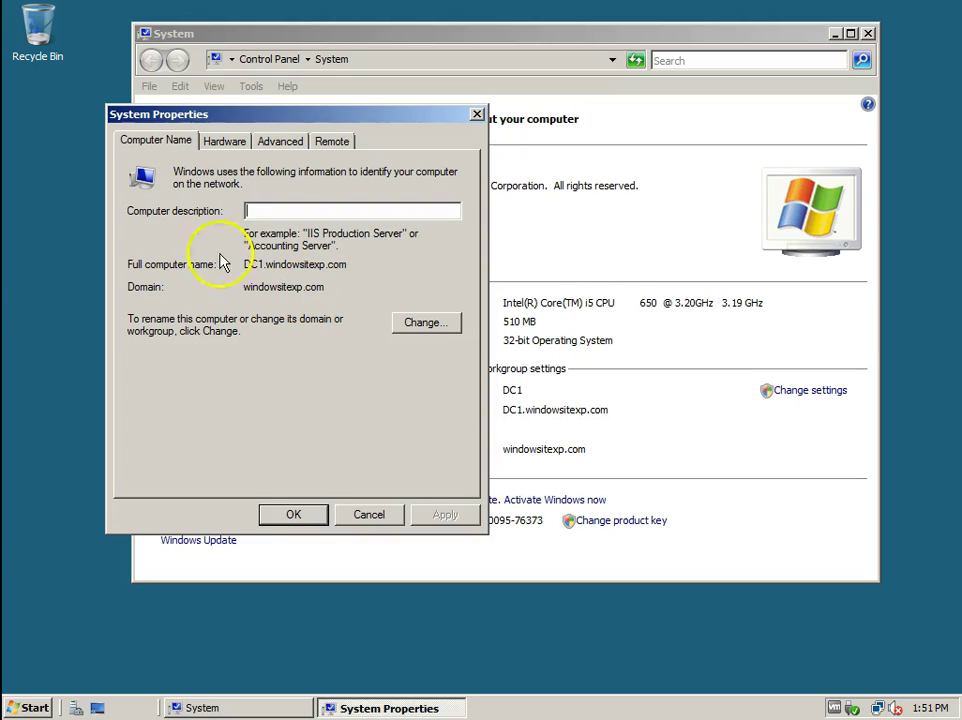
pyautogui.moveTo(296, 112); pyautogui.dragTo(290, 82)
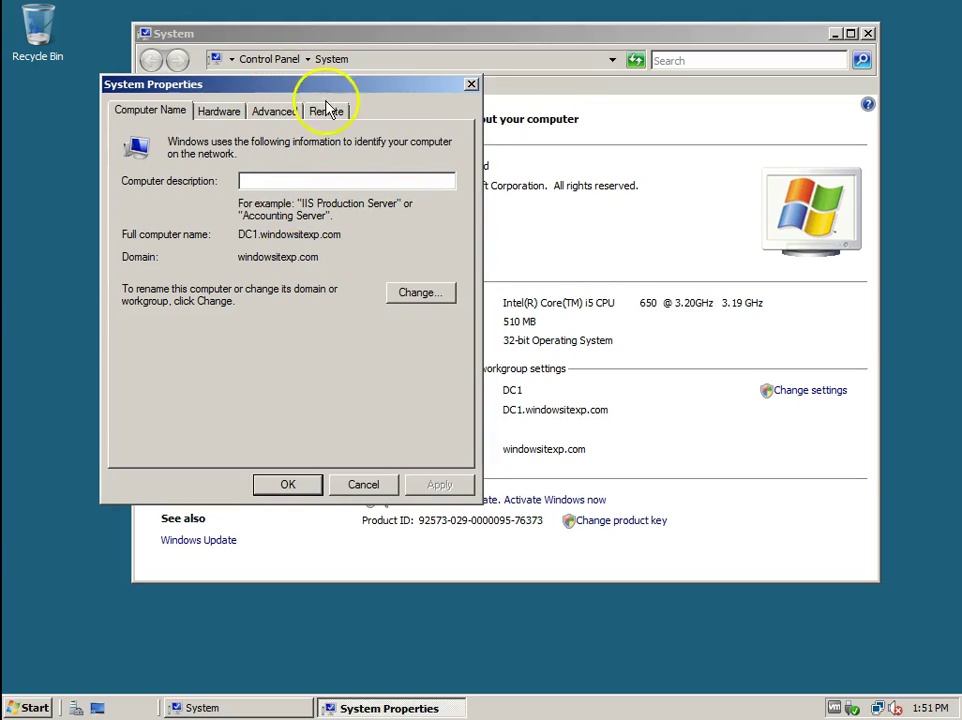
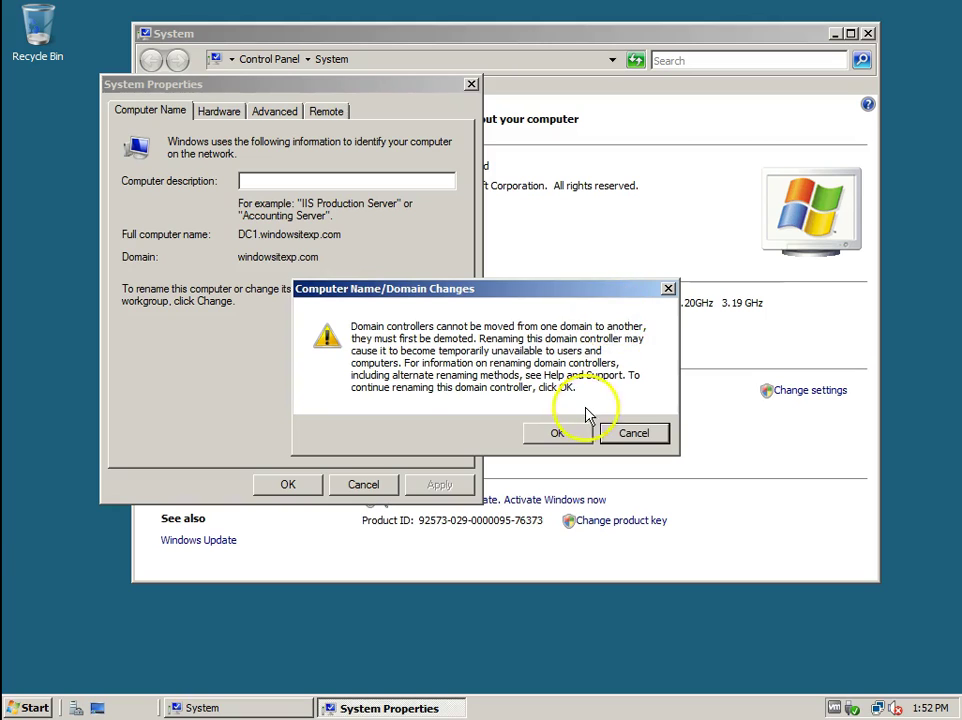
# Accept the domain controller renaming warning and rename the computer as DC2
pyautogui.click(560, 436)
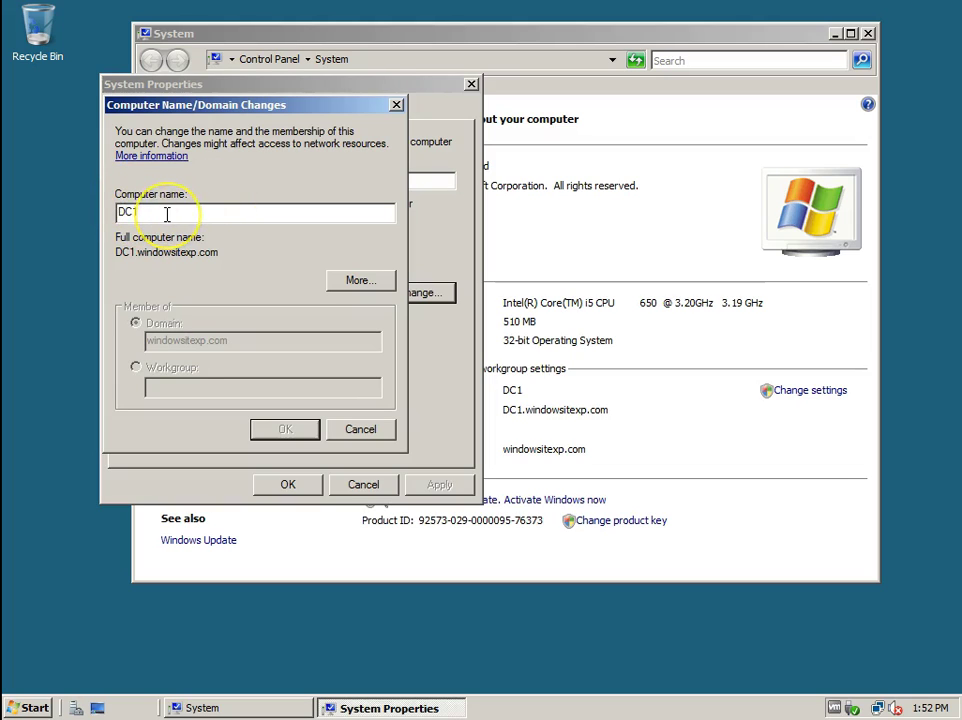
pyautogui.press('BackSpace')
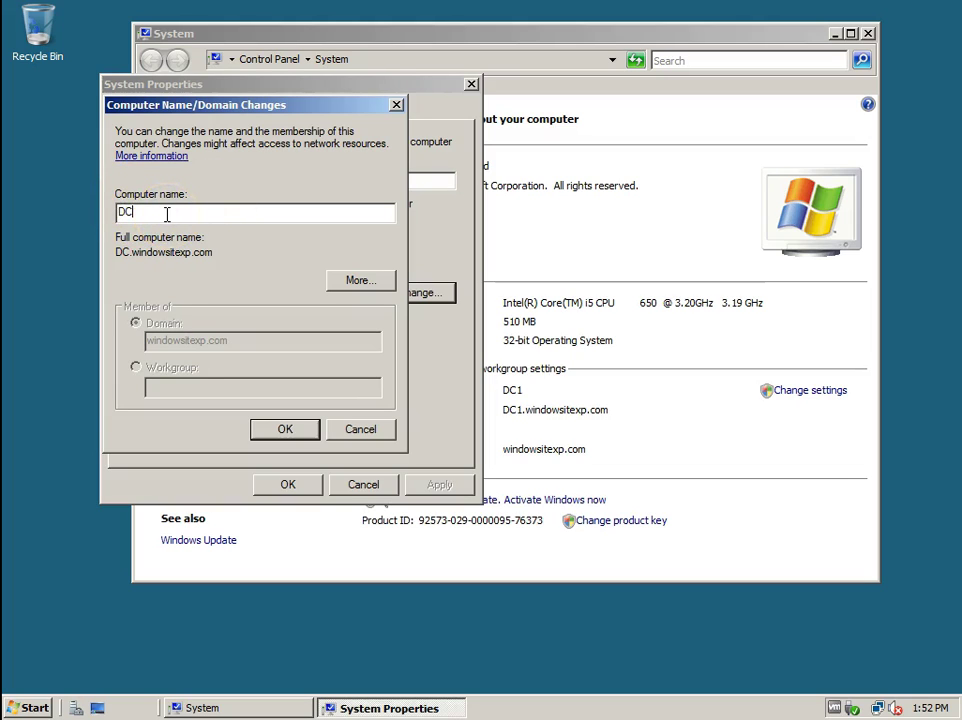
pyautogui.write('2')
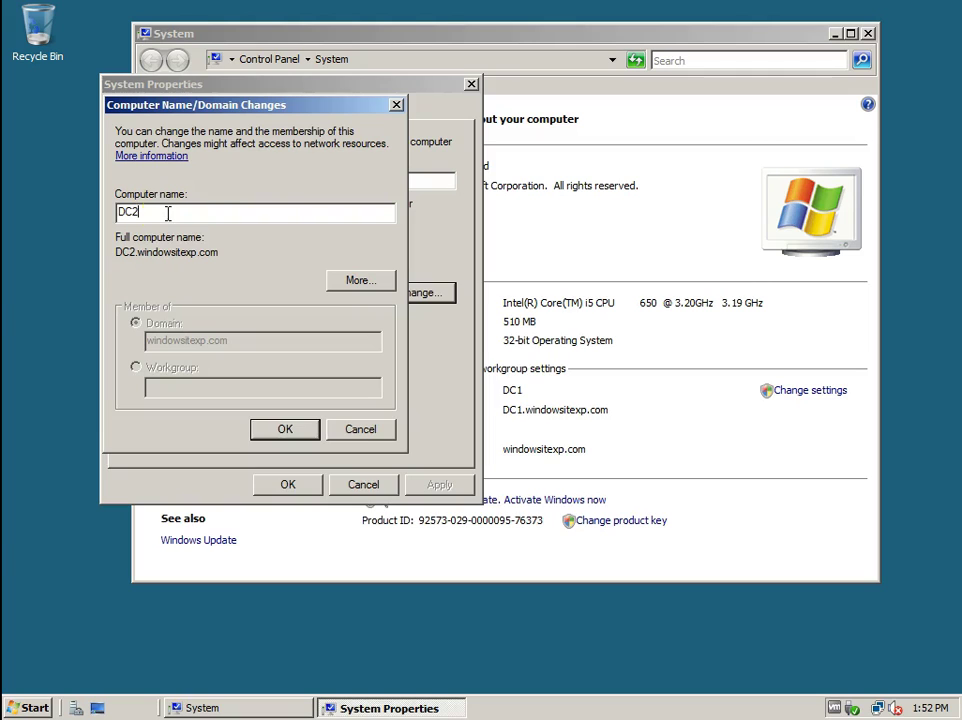
pyautogui.click(290, 430)
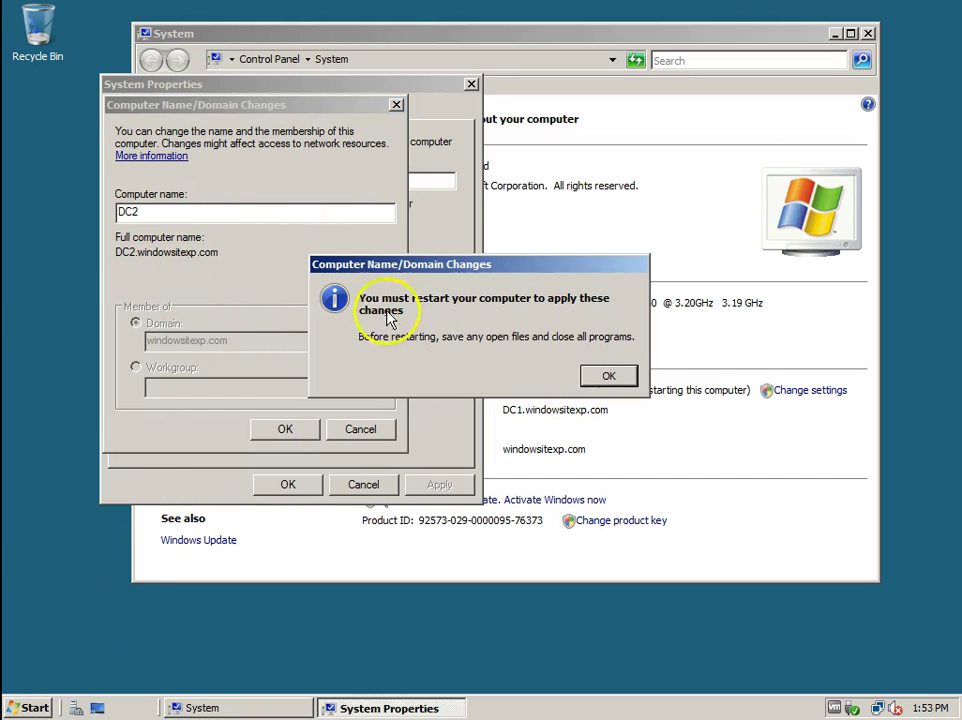
pyautogui.moveTo(436, 271); pyautogui.dragTo(329, 278)
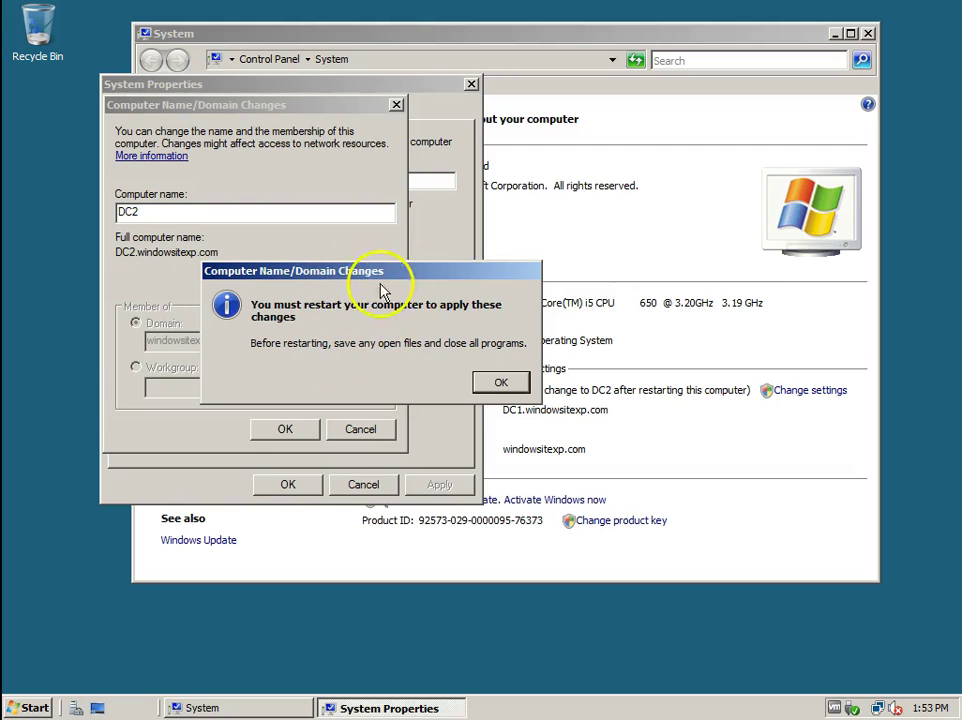
pyautogui.click(505, 385)
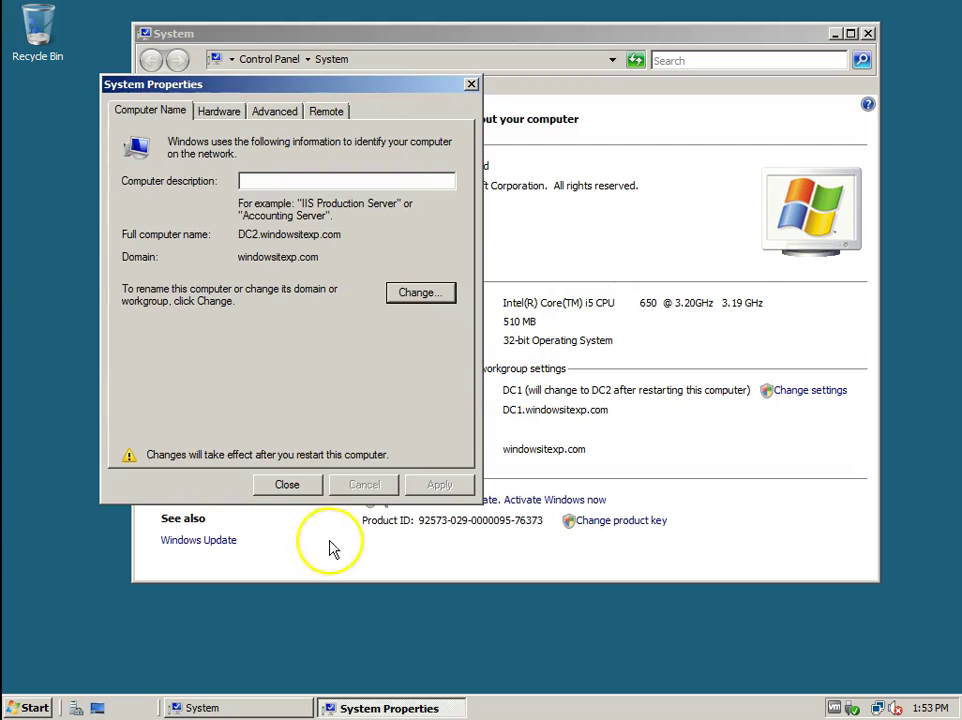
# Close the System Properties dialog and restart the server immediately to apply the new computer name
pyautogui.click(281, 486)
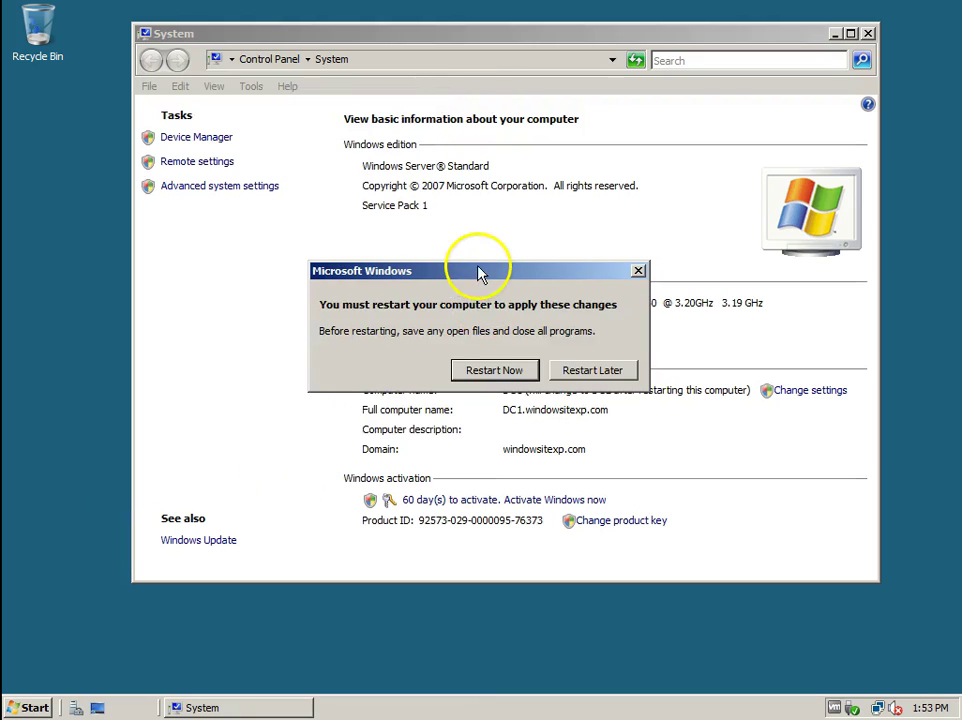
pyautogui.moveTo(482, 273); pyautogui.dragTo(448, 236)
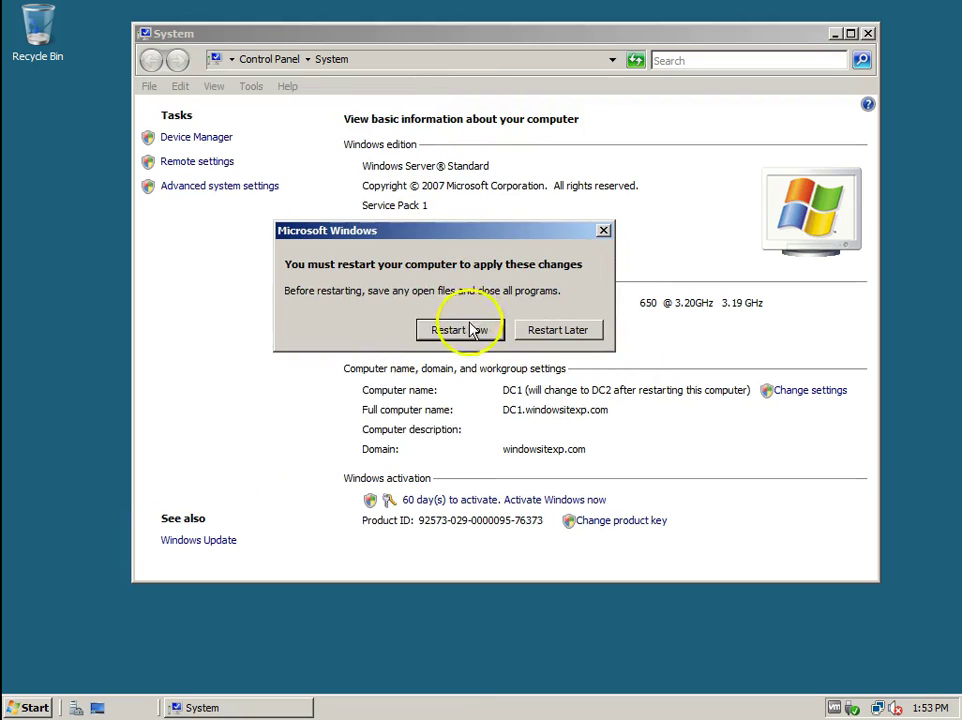
pyautogui.click(456, 332)
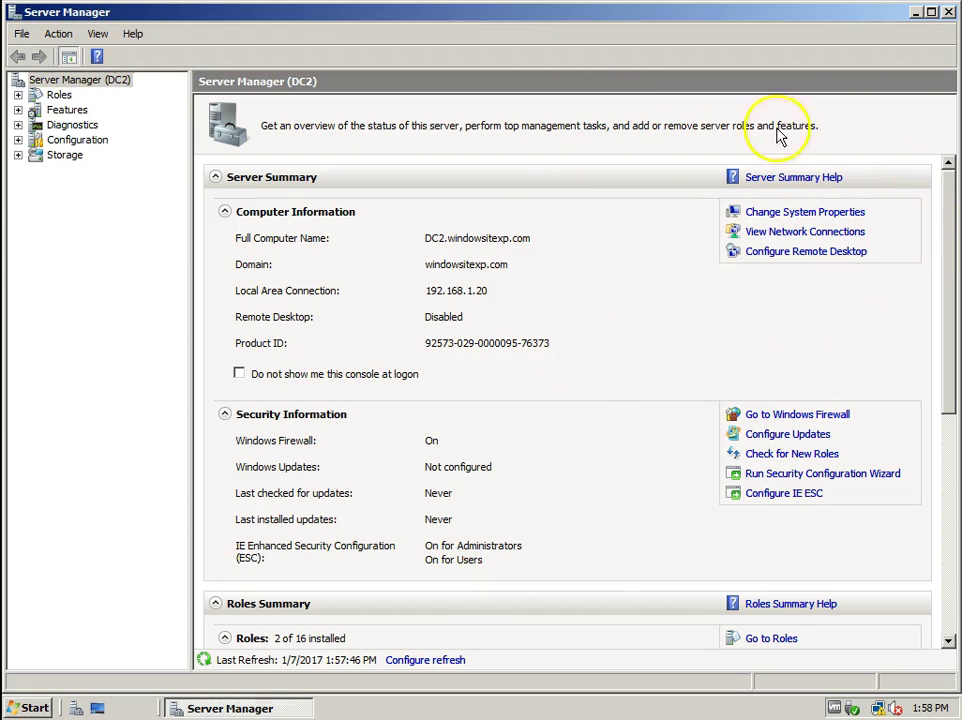
# Check the full computer name in the system properties and set Server Manager not to show at logon
pyautogui.click(805, 213)
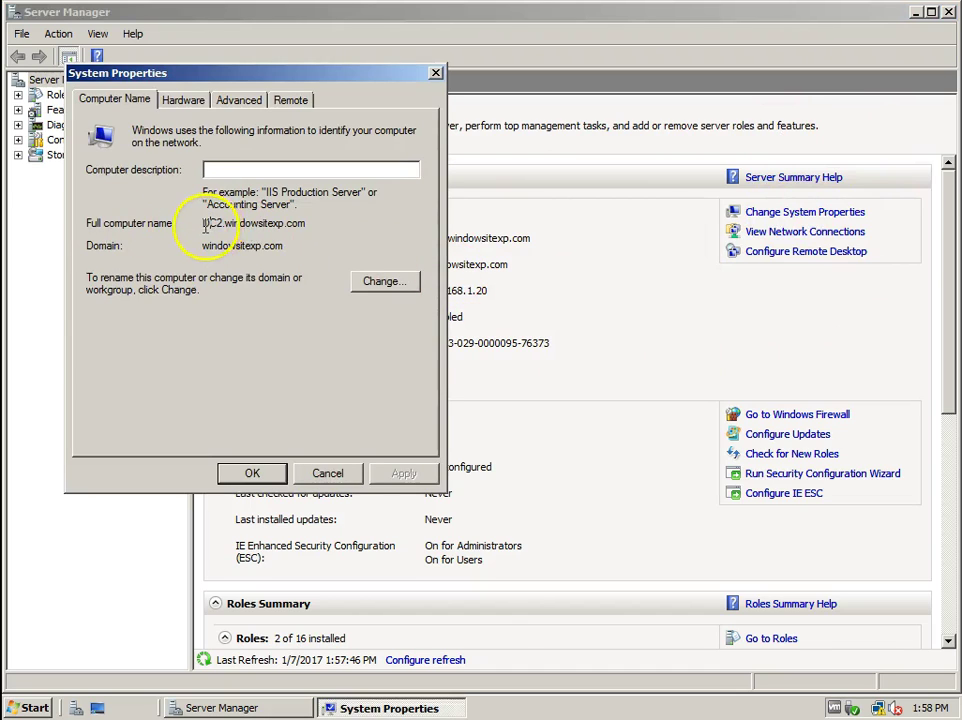
pyautogui.click(316, 223)
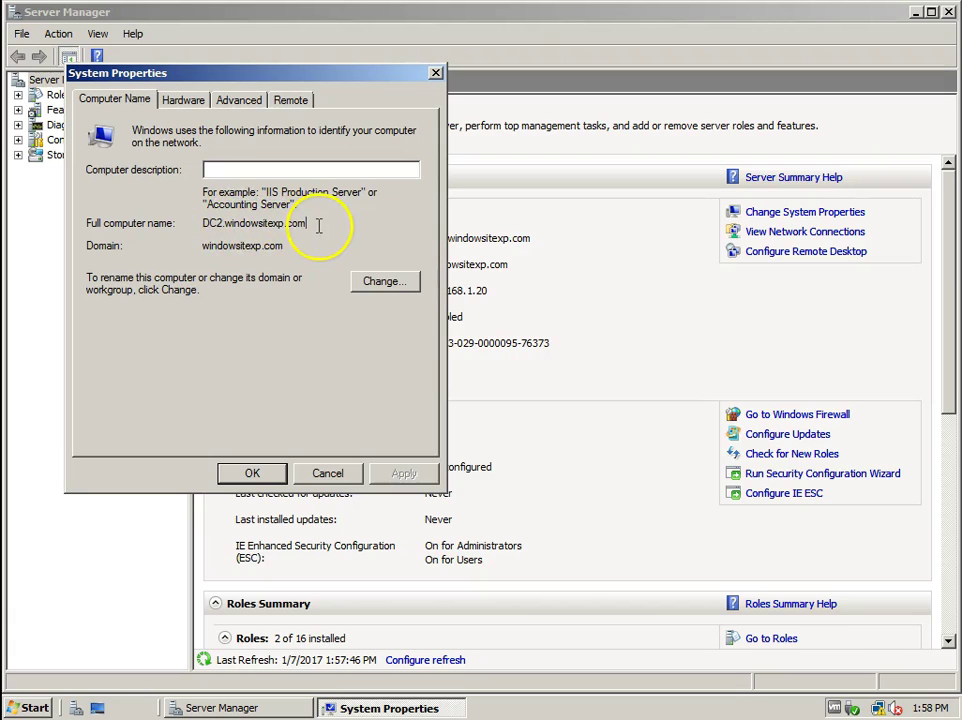
pyautogui.click(329, 473)
pyautogui.click(390, 376)
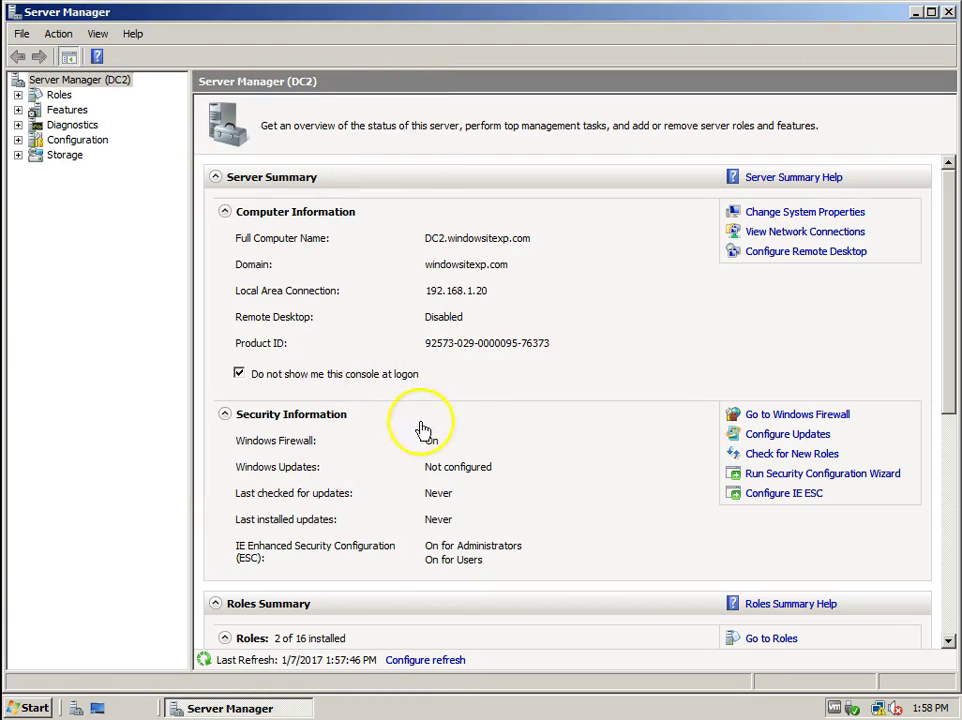
# Open a command prompt and run dcdiag to test the renamed domain controller
pyautogui.press('super+r')
pyautogui.press('Return')
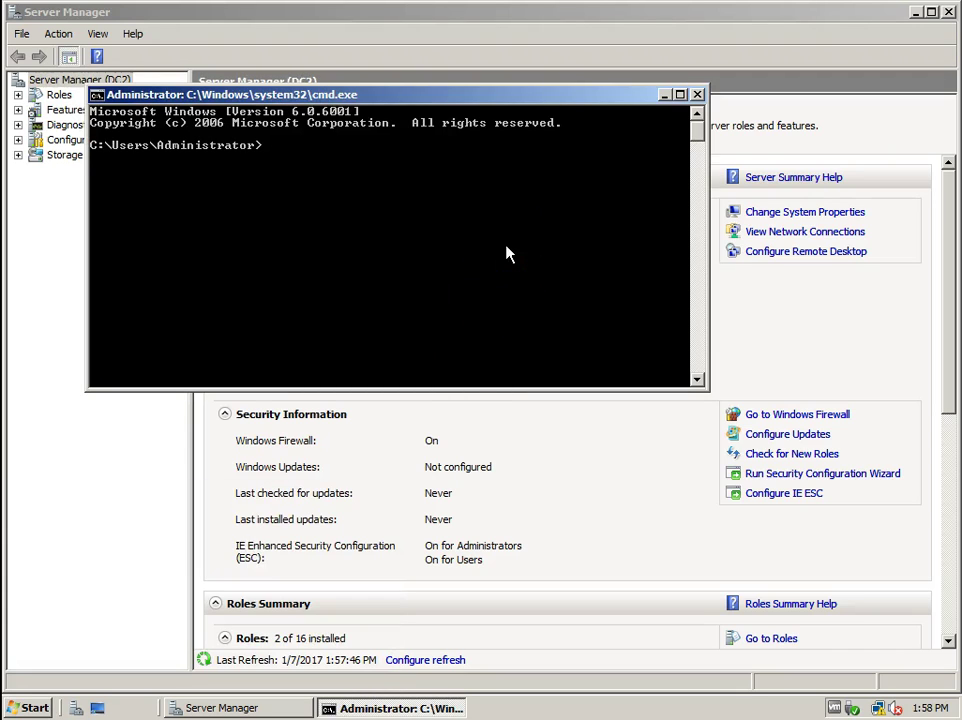
pyautogui.press('Return')
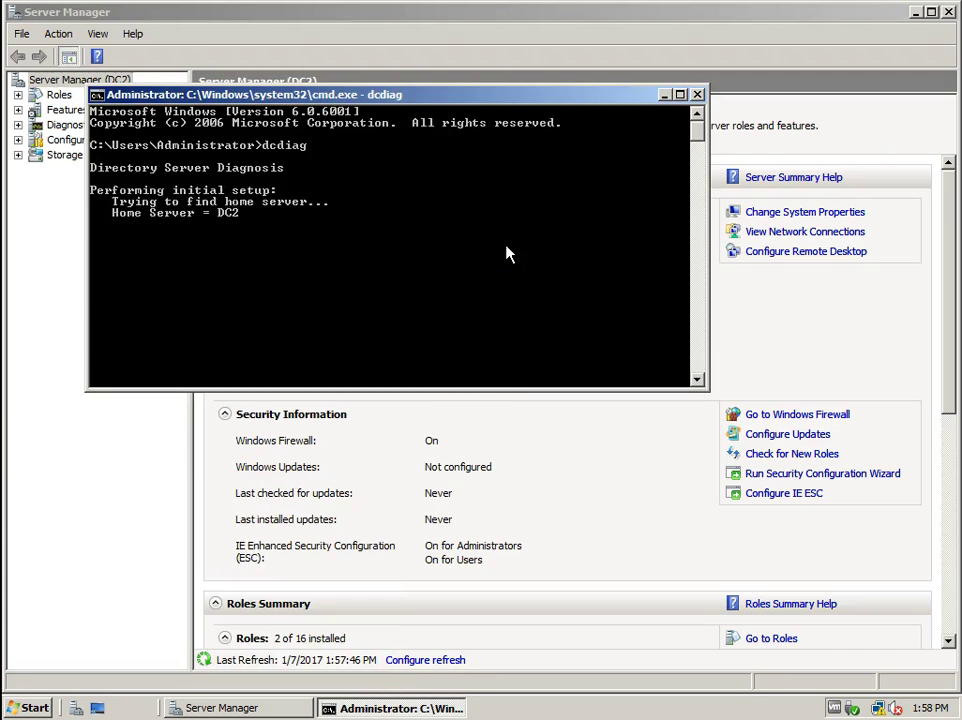
# Examine the dcdiag output for passed and failed tests and warning events on the domain controller
pyautogui.scroll(5, 507, 250)
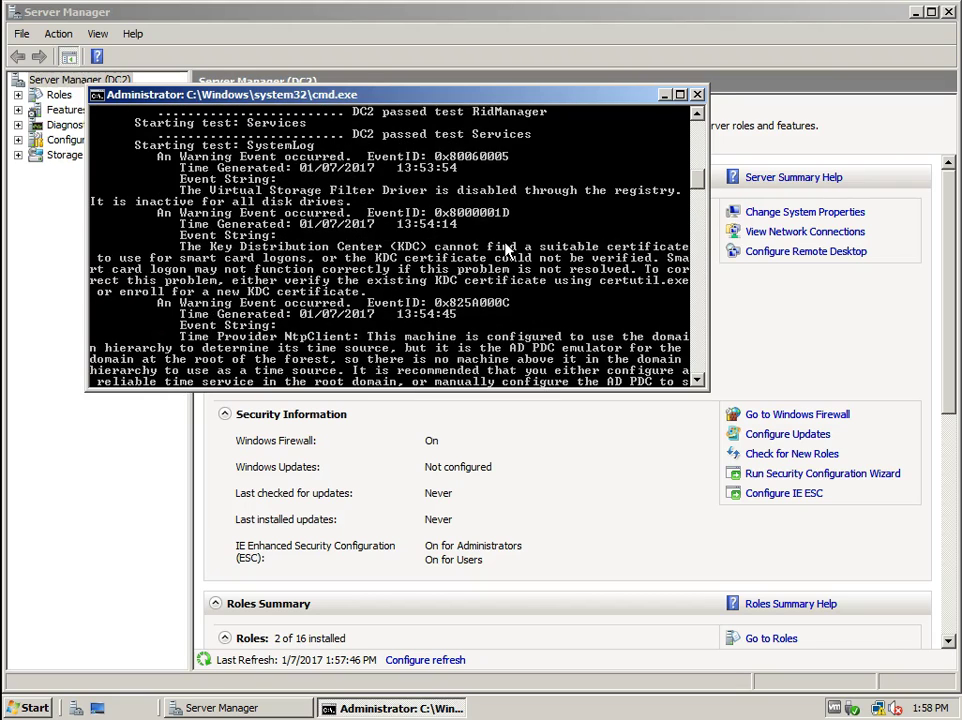
pyautogui.scroll(-3, 507, 250)
pyautogui.moveTo(497, 247); pyautogui.dragTo(290, 255)
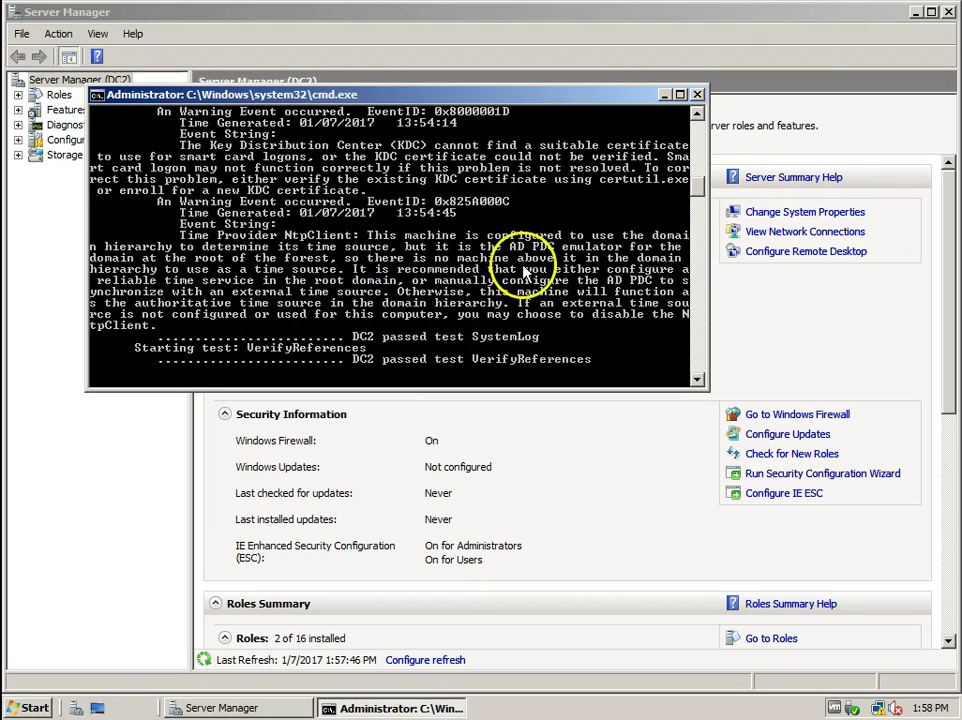
pyautogui.scroll(2, 553, 268)
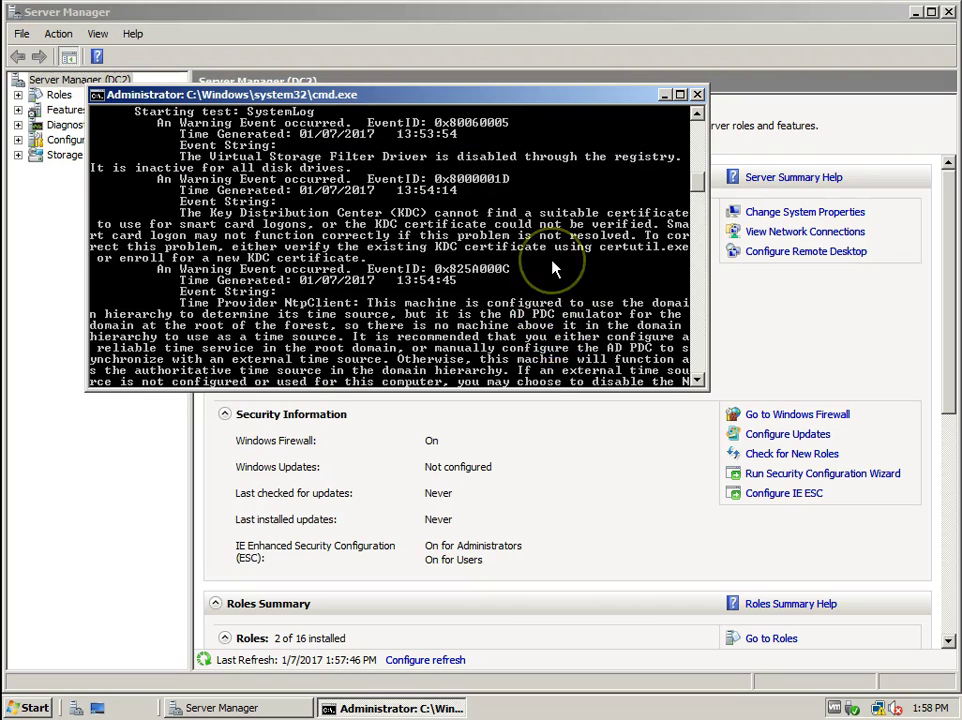
pyautogui.scroll(9, 553, 268)
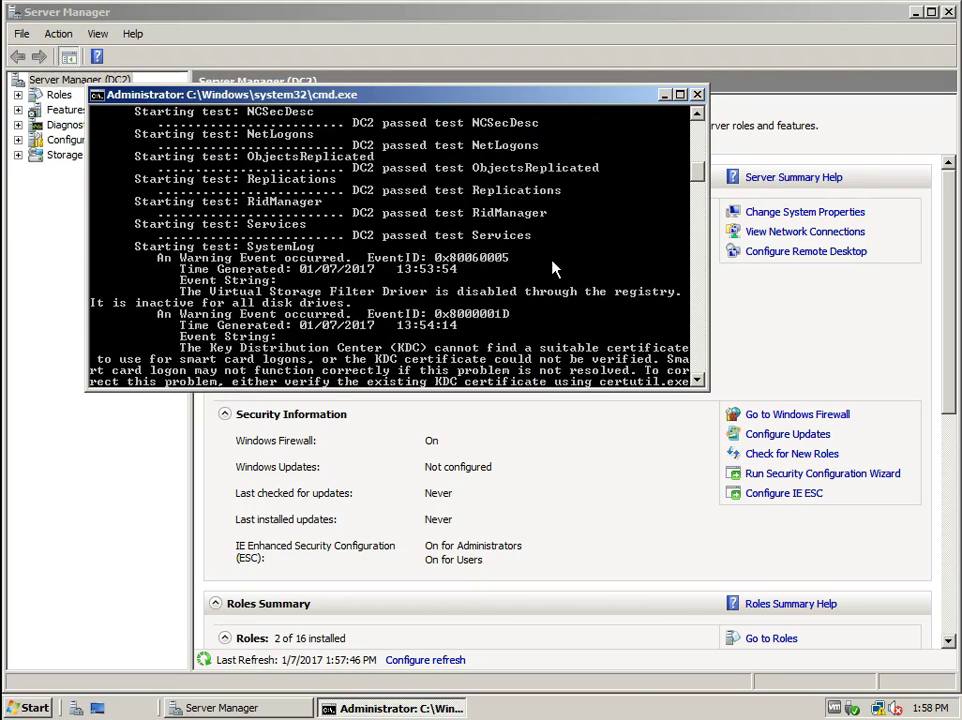
pyautogui.scroll(1, 553, 268)
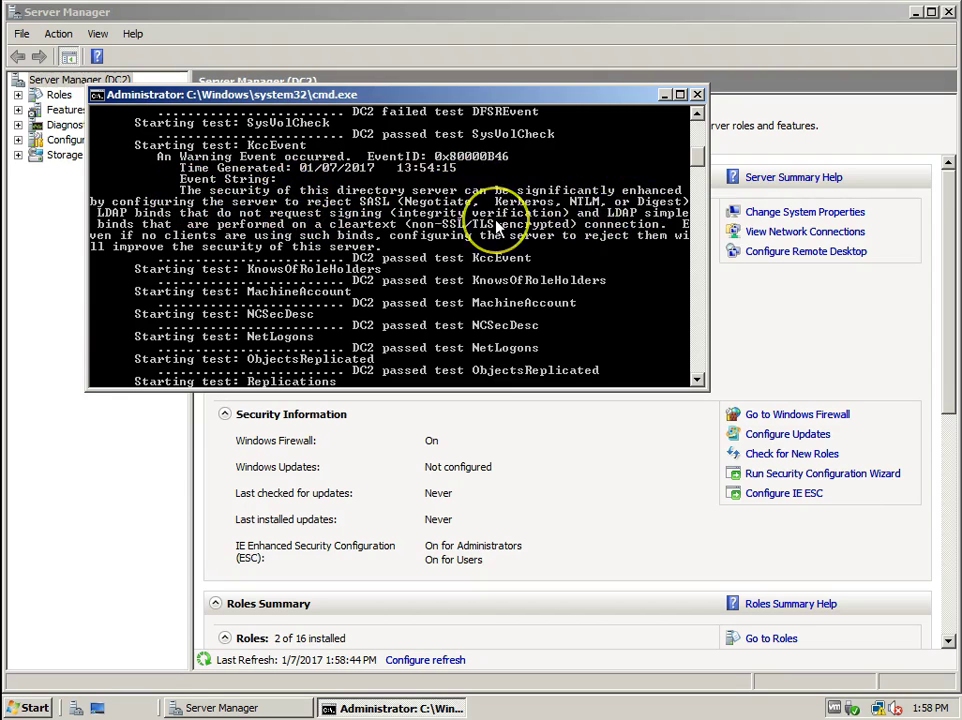
pyautogui.scroll(9, 497, 229)
pyautogui.scroll(-2, 497, 229)
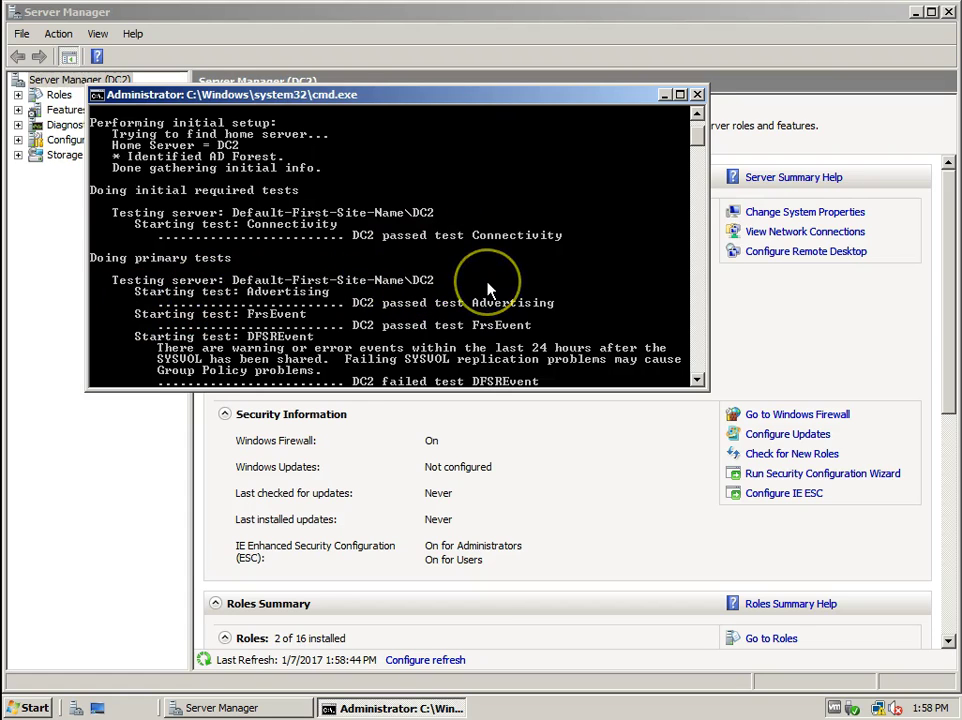
# Launch DNS Manager from the command prompt and expand the windowsitexp.com forward lookup zone to view its records
pyautogui.write('d')
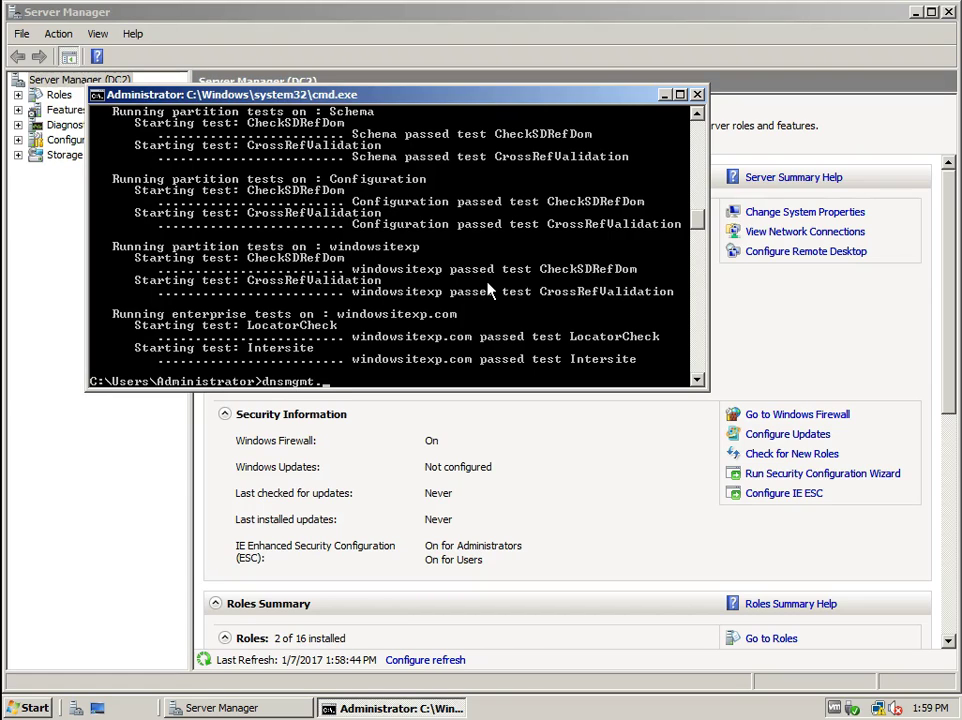
pyautogui.press('Return')
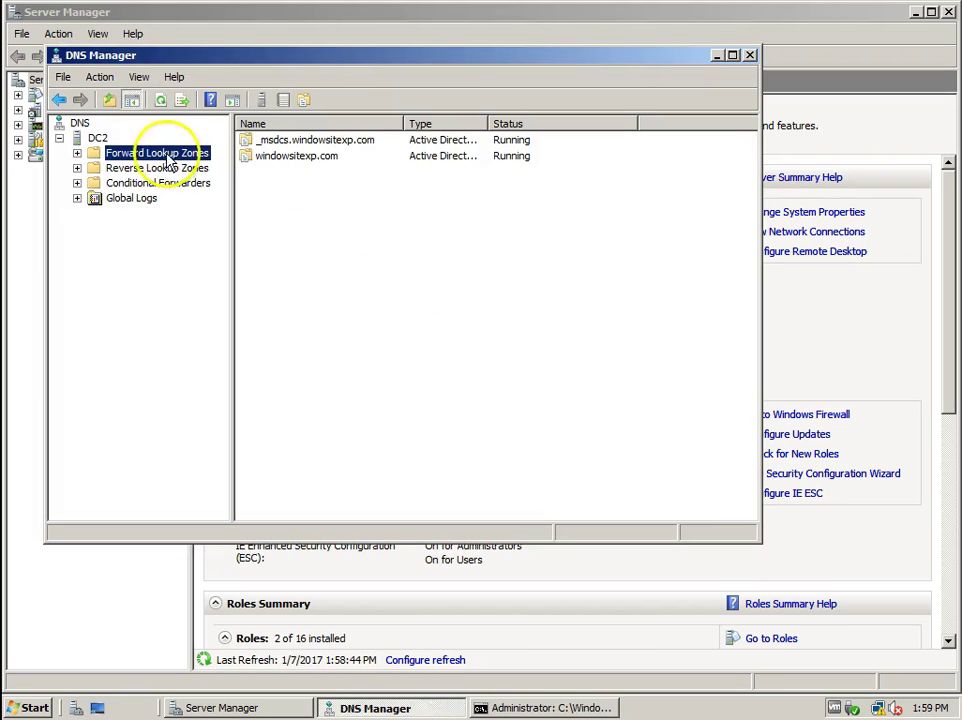
pyautogui.click(77, 153)
pyautogui.click(130, 183)
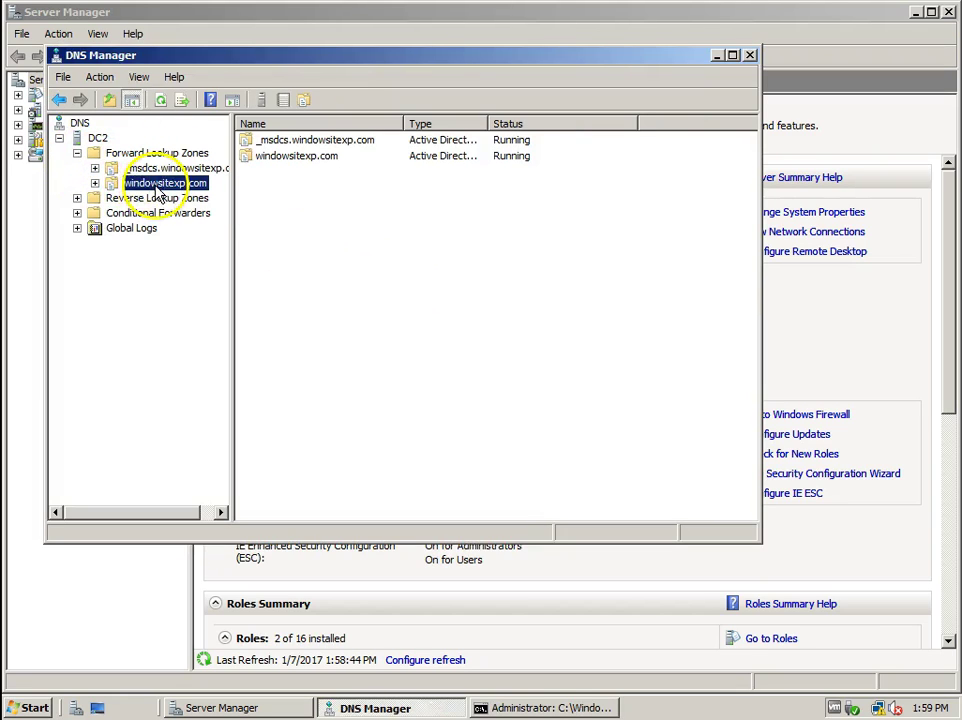
pyautogui.click(95, 184)
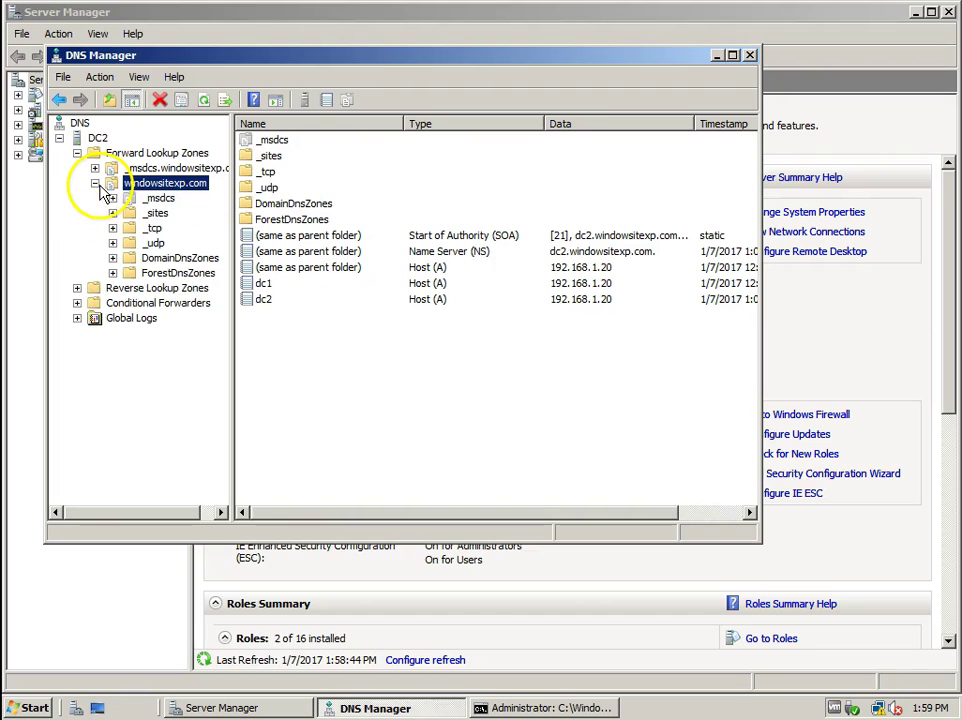
# Open the _tcp folder of the default first site under _sites in the windowsitexp.com zone
pyautogui.click(157, 213)
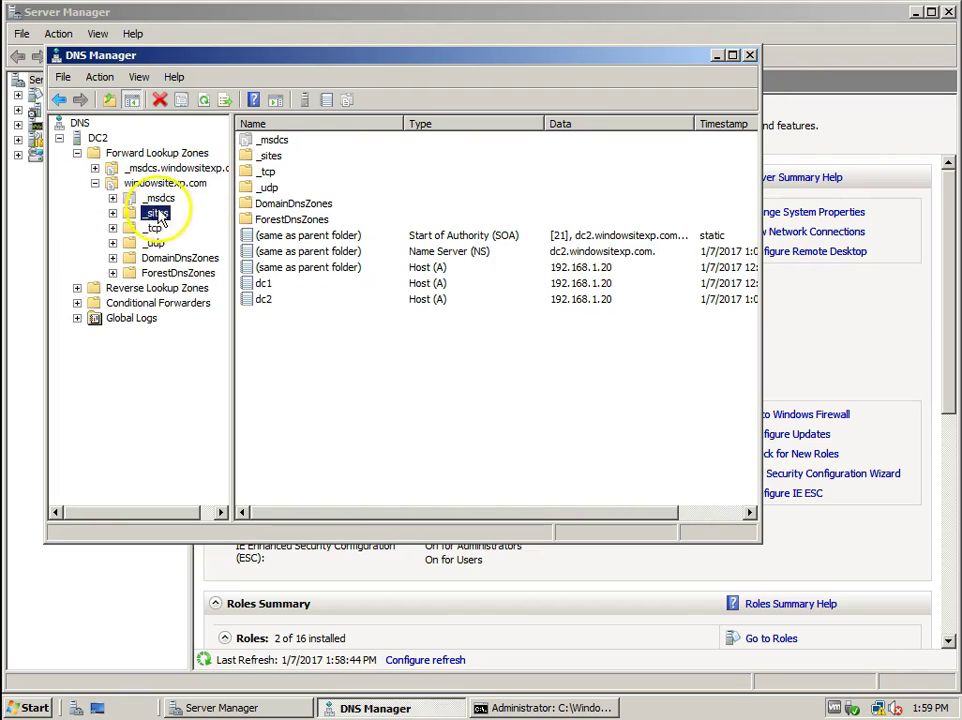
pyautogui.click(113, 213)
pyautogui.click(180, 228)
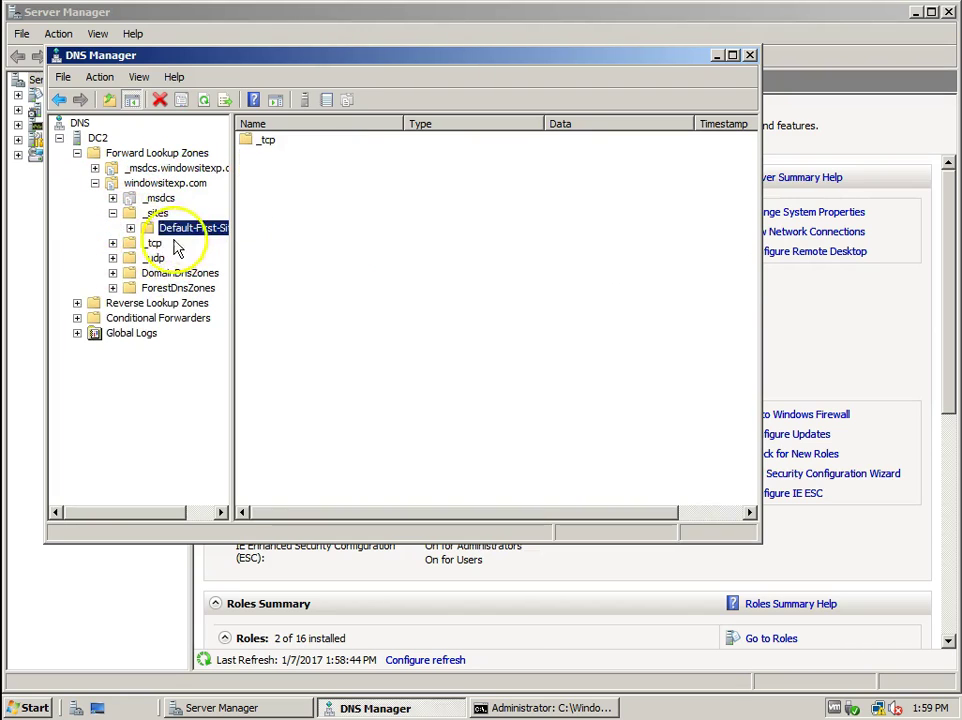
pyautogui.click(130, 228)
pyautogui.click(189, 244)
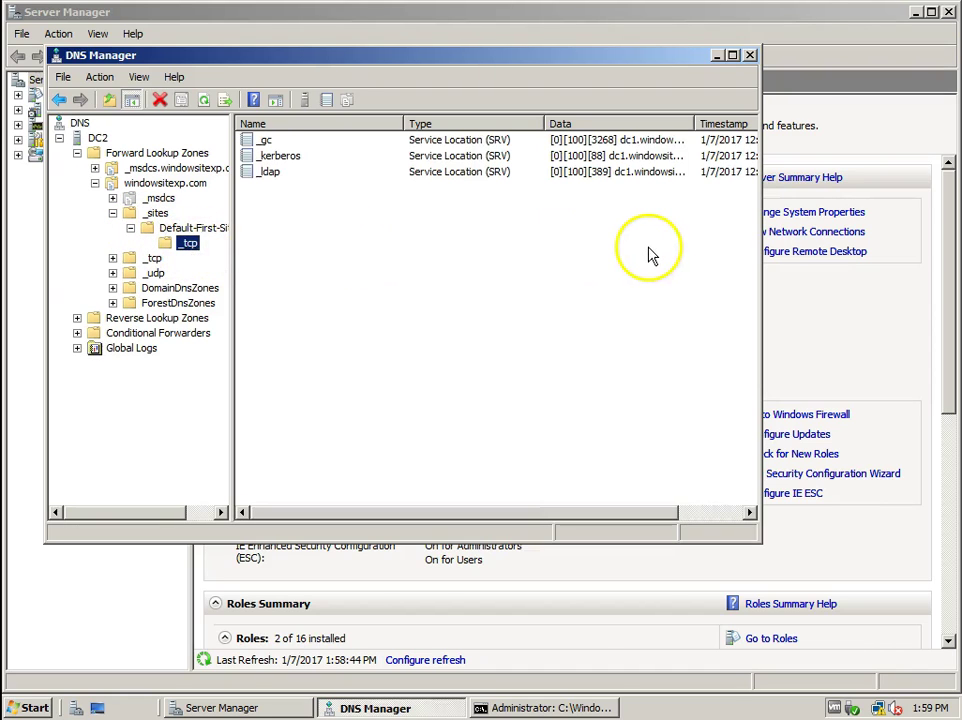
# Check which host the _ldap, _kerberos and _gc service location records in the site's _tcp folder point to
pyautogui.click(632, 176)
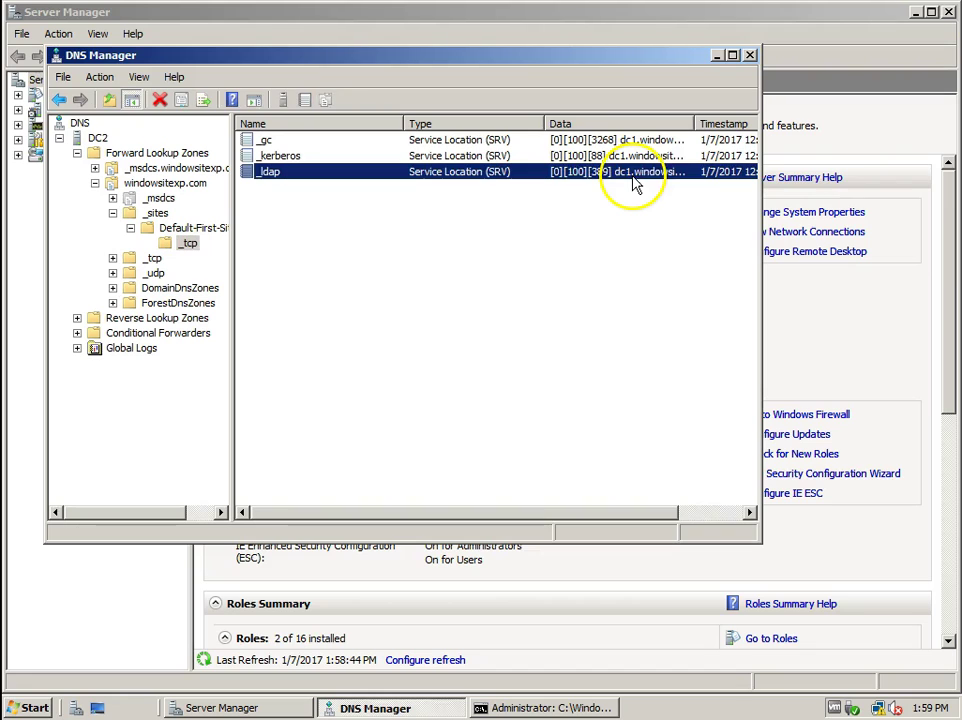
pyautogui.click(633, 157)
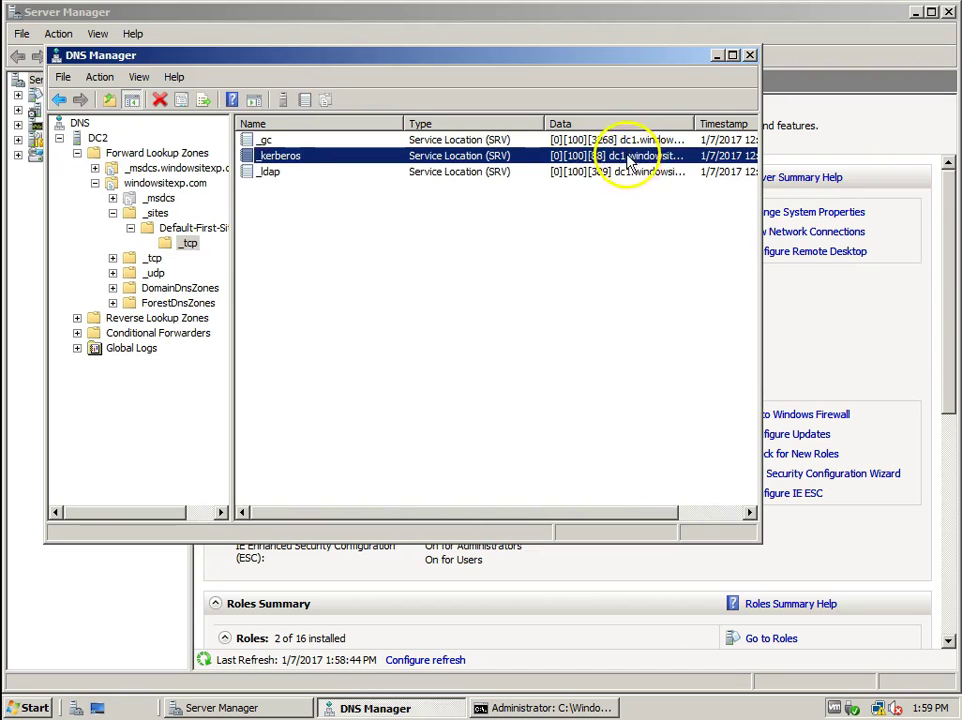
pyautogui.click(644, 138)
pyautogui.click(569, 262)
# Refresh the record list of the site's _tcp folder several times to look for updated host names
pyautogui.rightClick(405, 280)
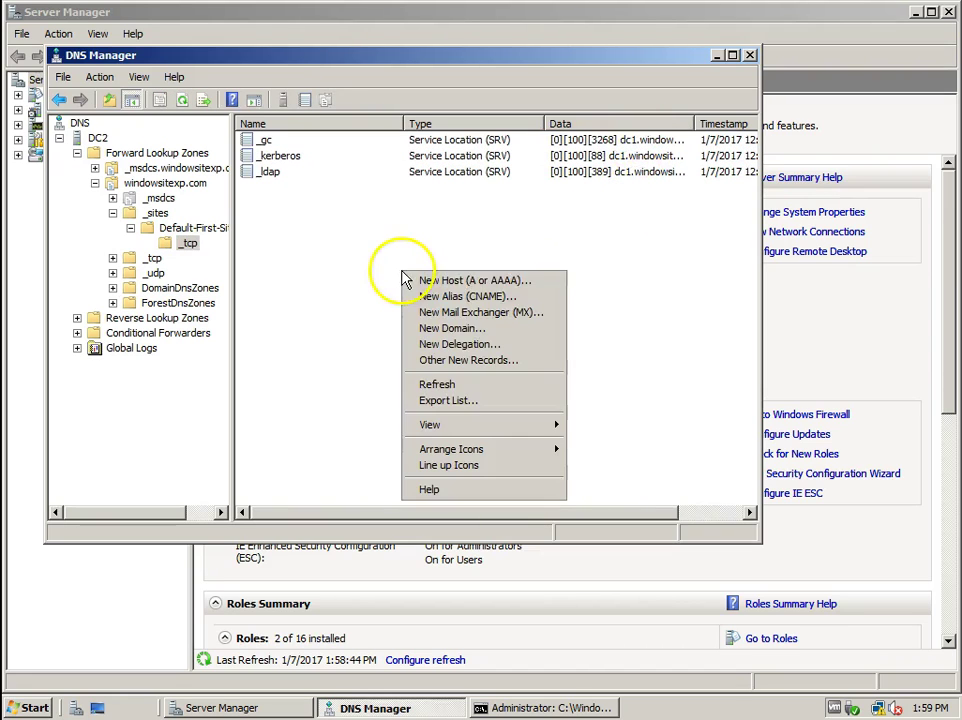
pyautogui.click(432, 384)
pyautogui.rightClick(405, 344)
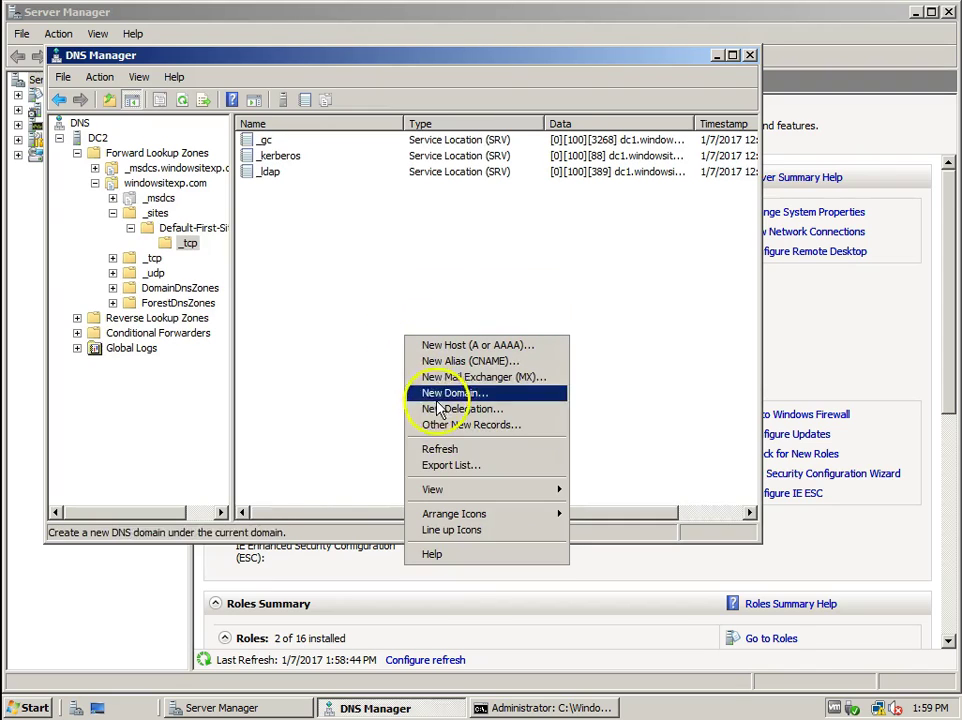
pyautogui.click(450, 449)
pyautogui.rightClick(383, 266)
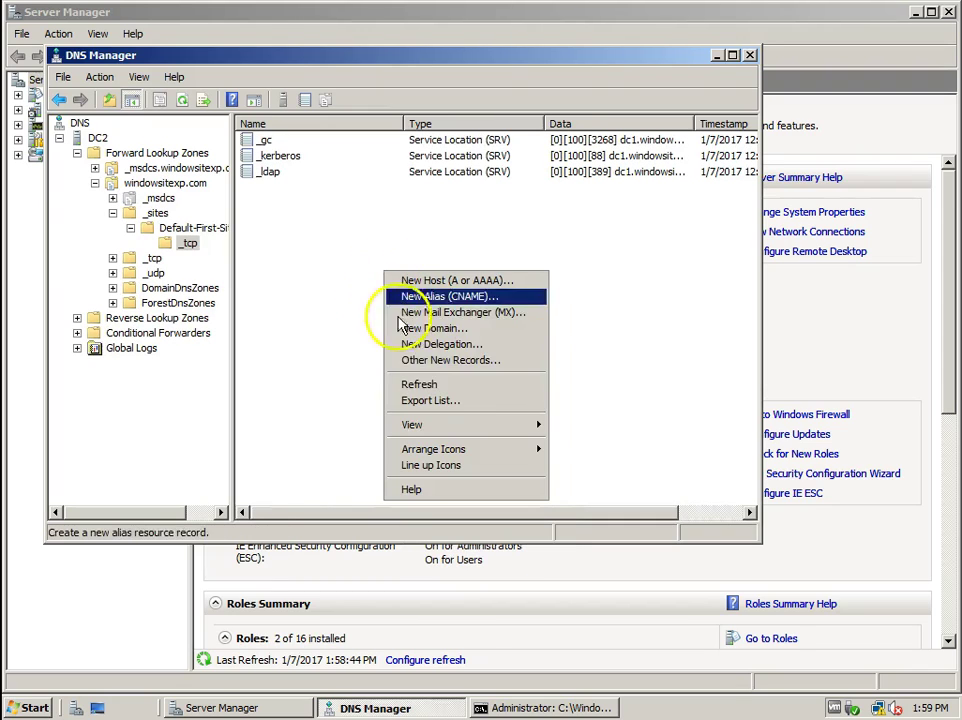
pyautogui.click(360, 383)
pyautogui.rightClick(326, 290)
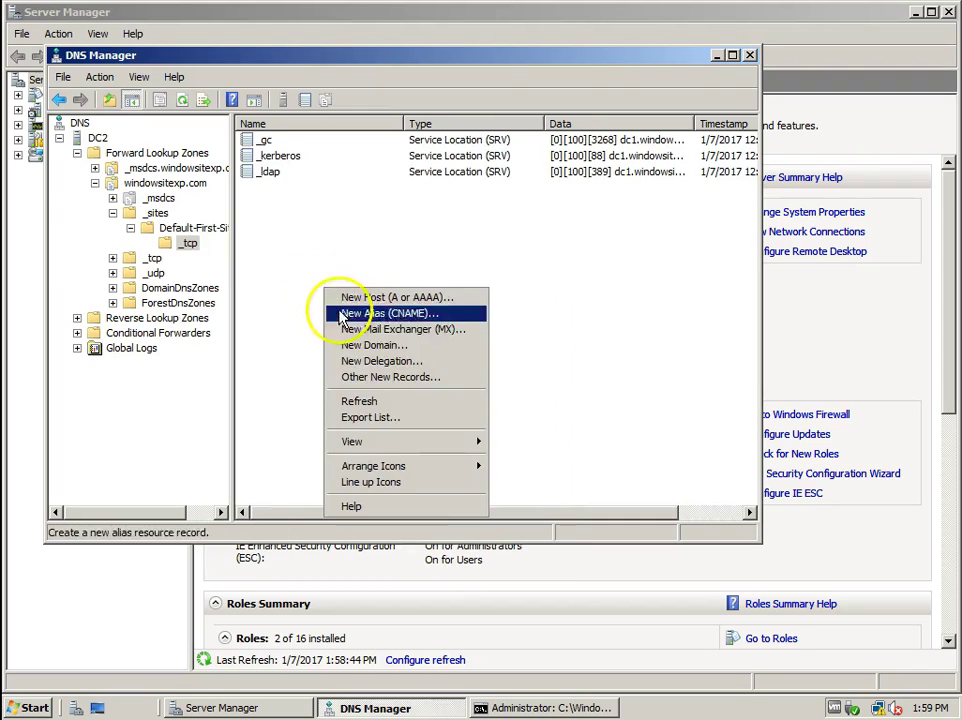
pyautogui.click(345, 401)
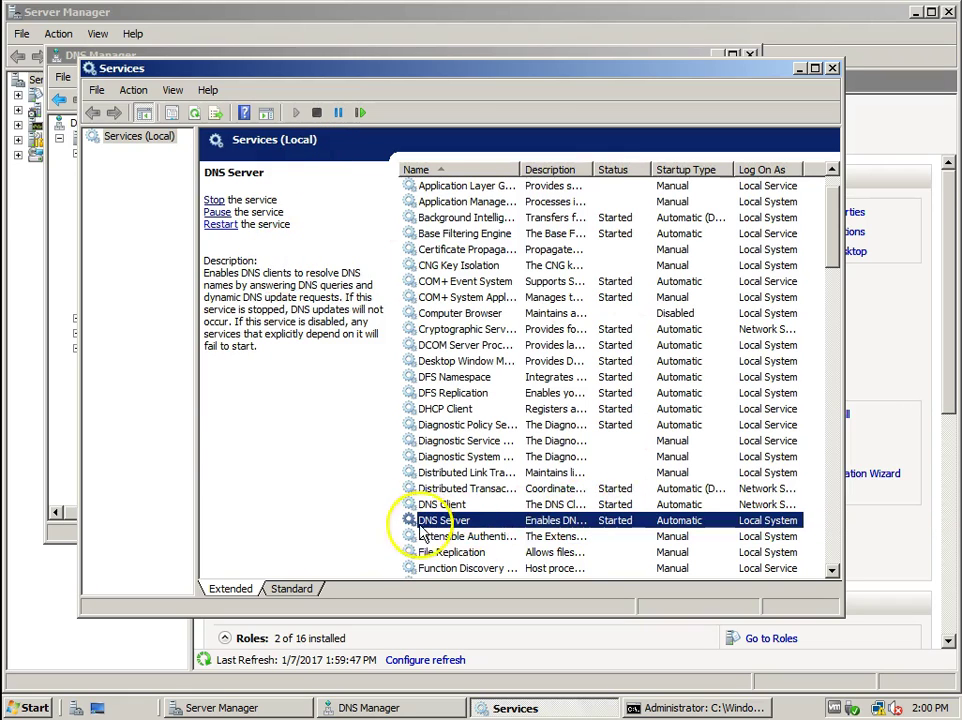
# Restart the DNS Server service and refresh the site's _tcp records in DNS Manager
pyautogui.click(220, 226)
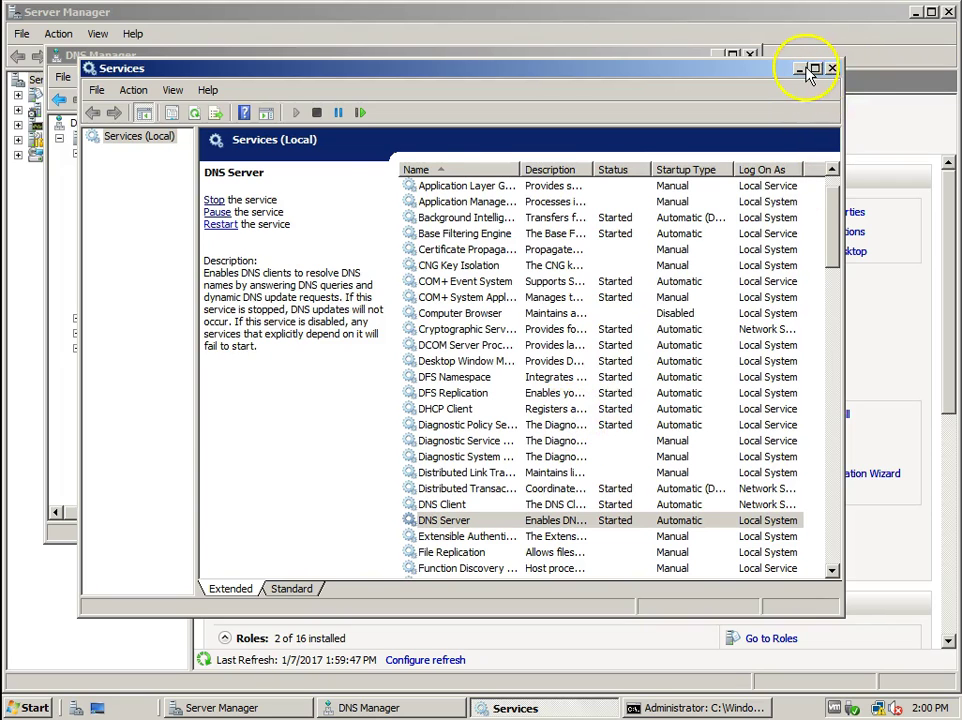
pyautogui.click(832, 68)
pyautogui.rightClick(497, 248)
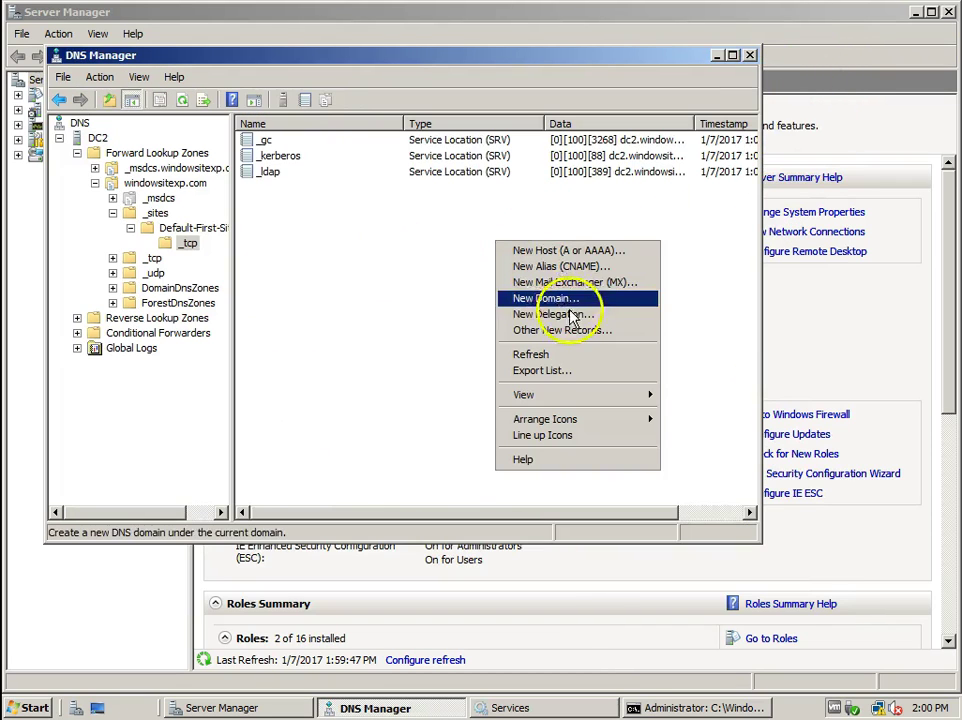
pyautogui.click(543, 369)
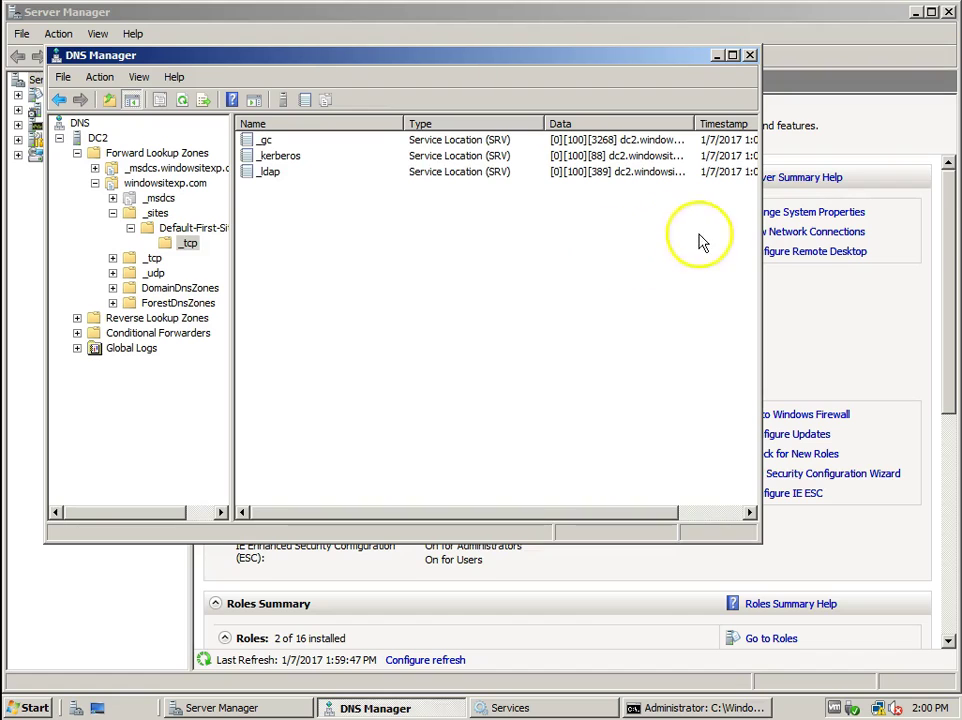
# Check the host named in the refreshed _ldap, _kerberos and _gc service location records
pyautogui.click(272, 174)
pyautogui.click(630, 158)
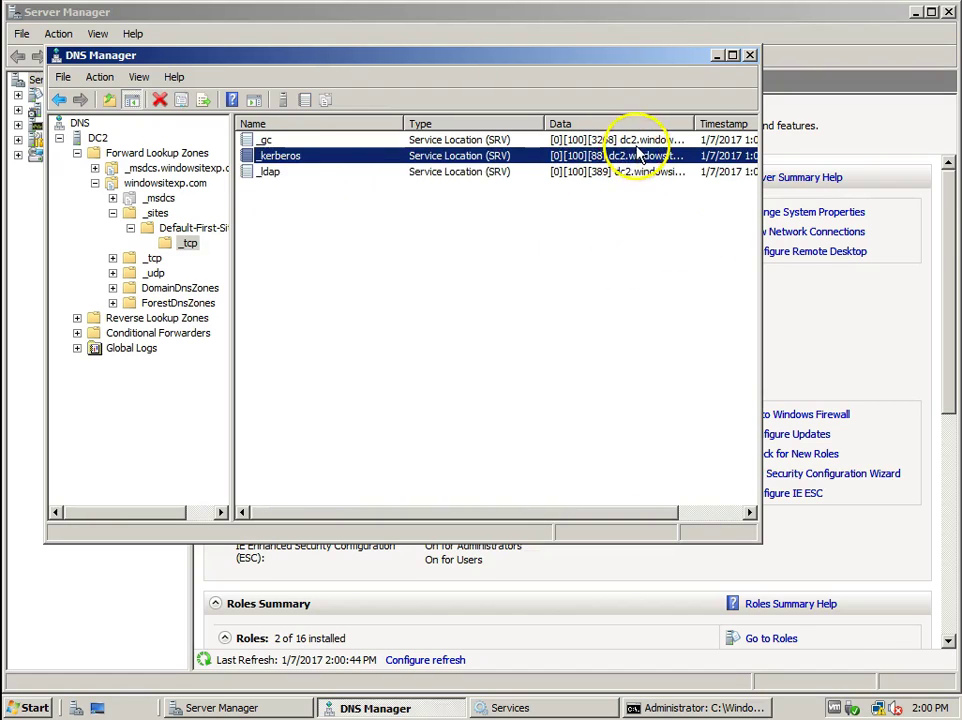
pyautogui.click(638, 140)
pyautogui.click(530, 294)
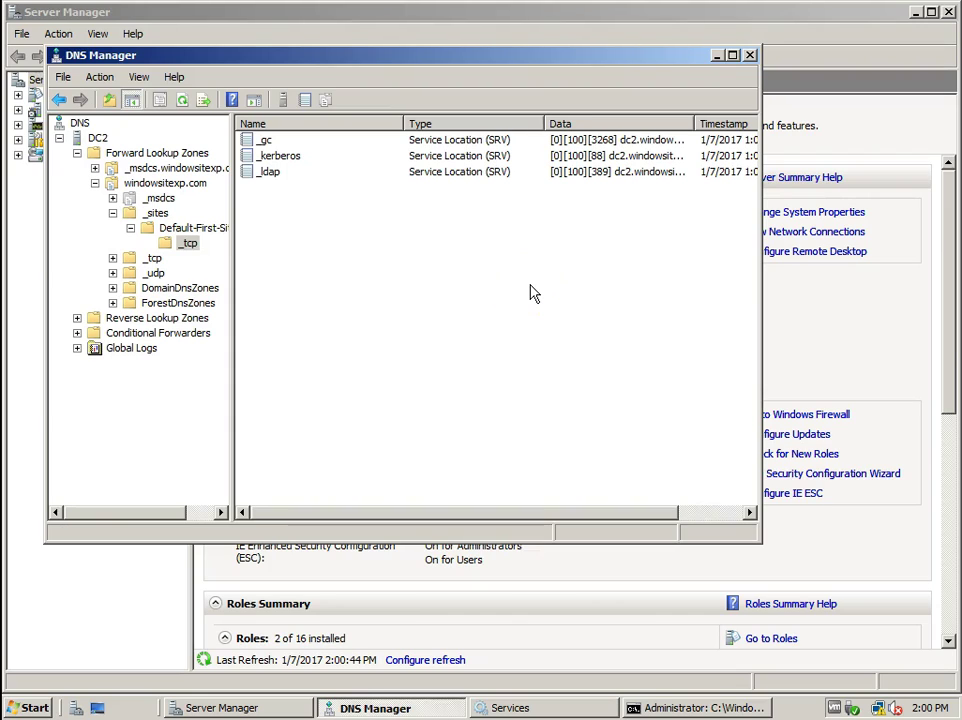
pyautogui.click(521, 285)
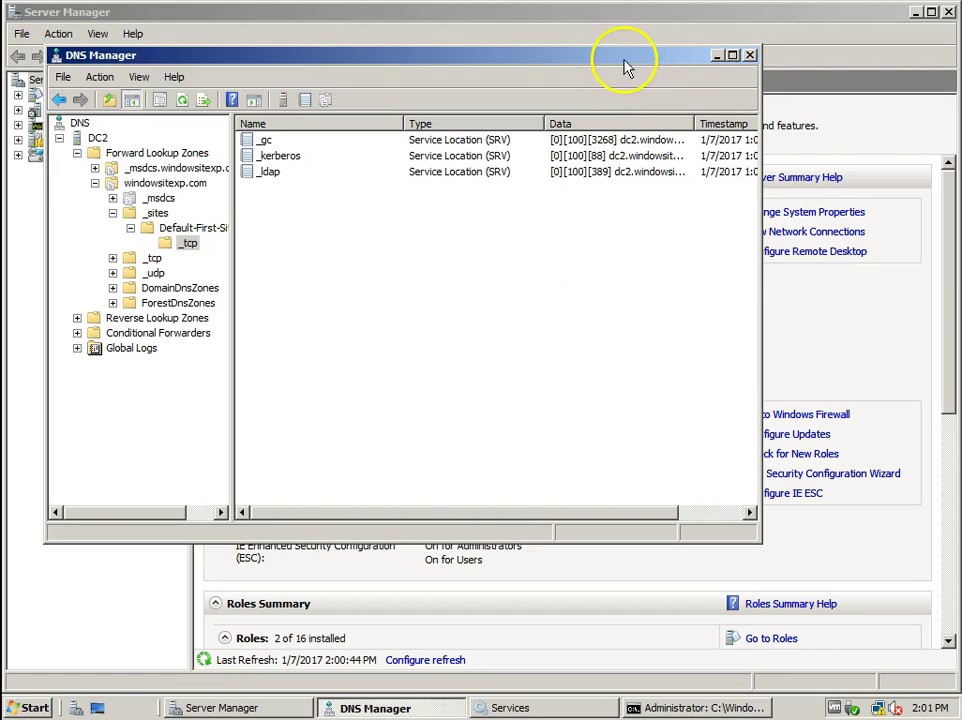
# Close DNS Manager, Server Manager and the command prompt
pyautogui.click(751, 55)
pyautogui.click(593, 193)
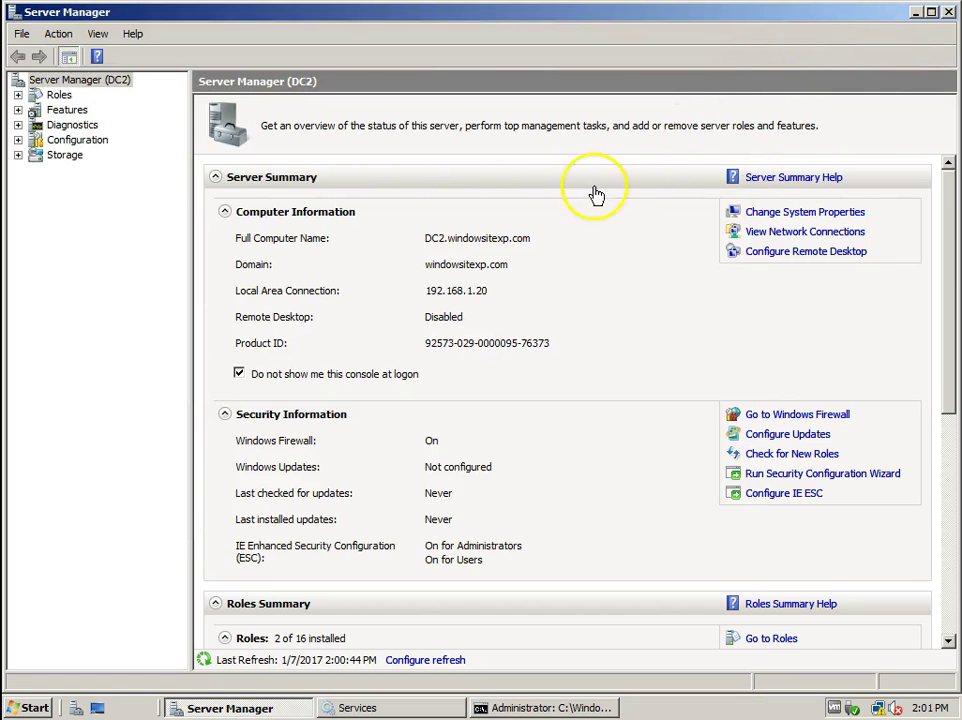
pyautogui.click(948, 13)
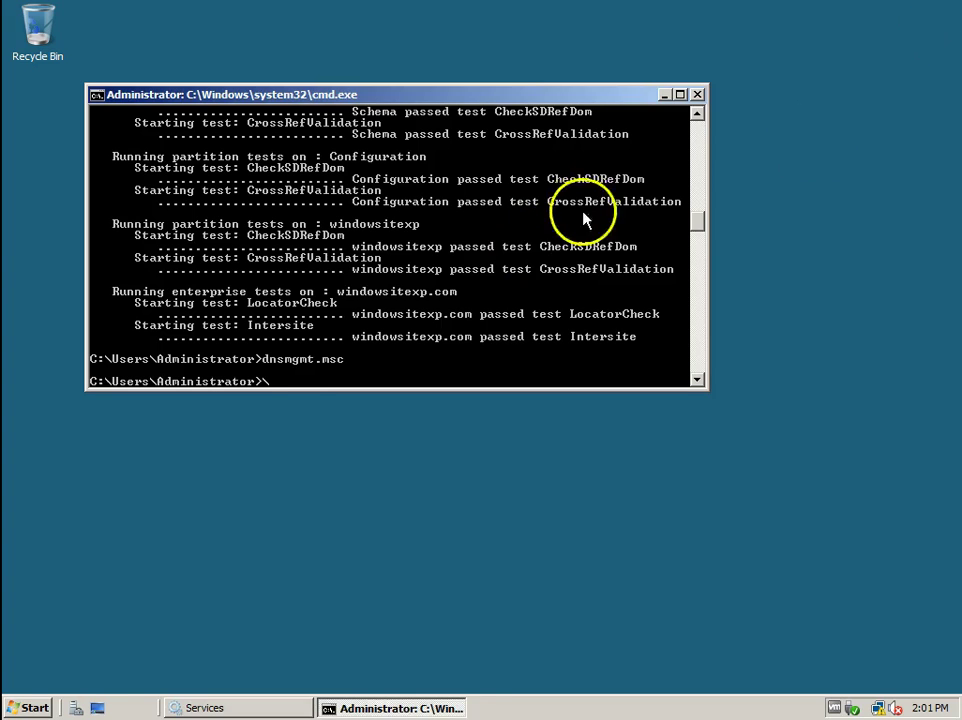
pyautogui.click(698, 95)
pyautogui.rightClick(228, 259)
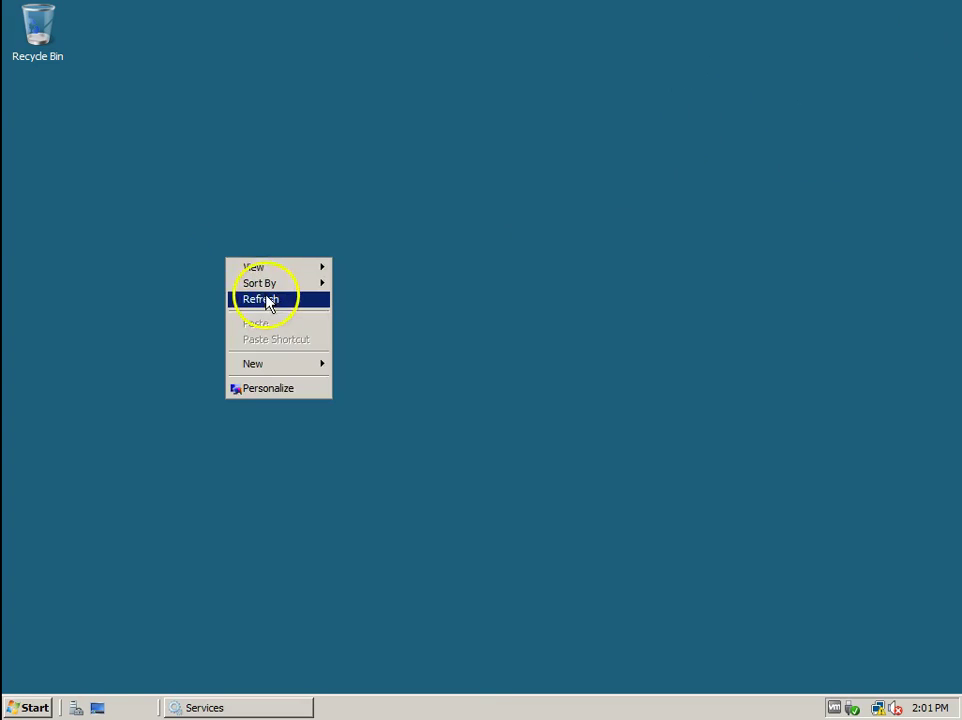
pyautogui.click(240, 300)
pyautogui.rightClick(431, 203)
pyautogui.click(455, 242)
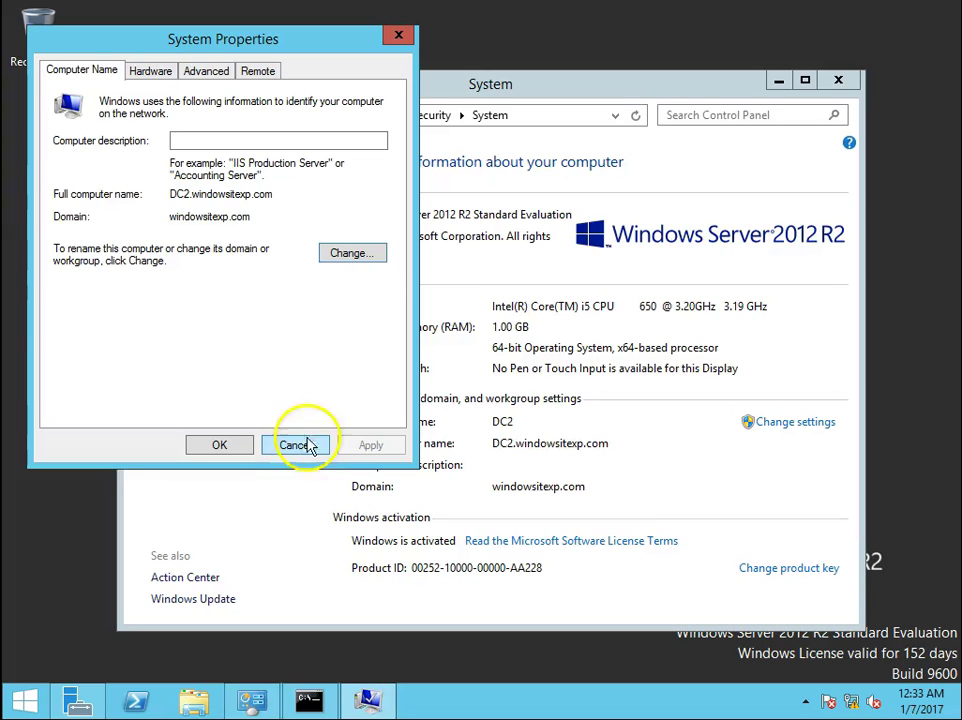
# Open the computer name for changing on the Windows Server 2012 R2 domain controller and delete the last character of DC2
pyautogui.click(356, 256)
pyautogui.click(584, 455)
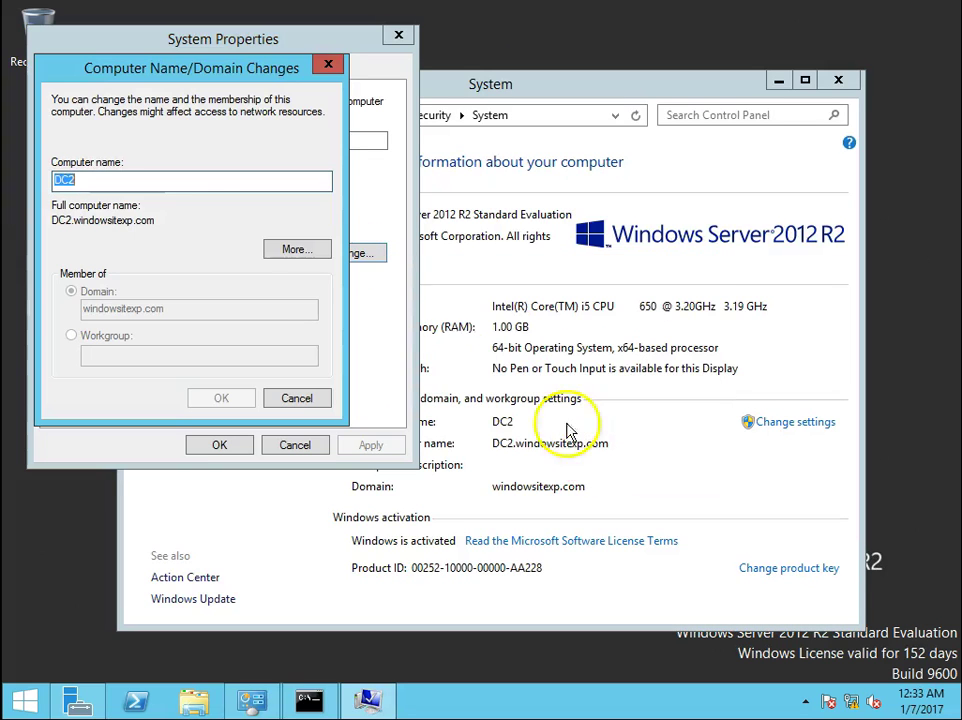
pyautogui.click(121, 181)
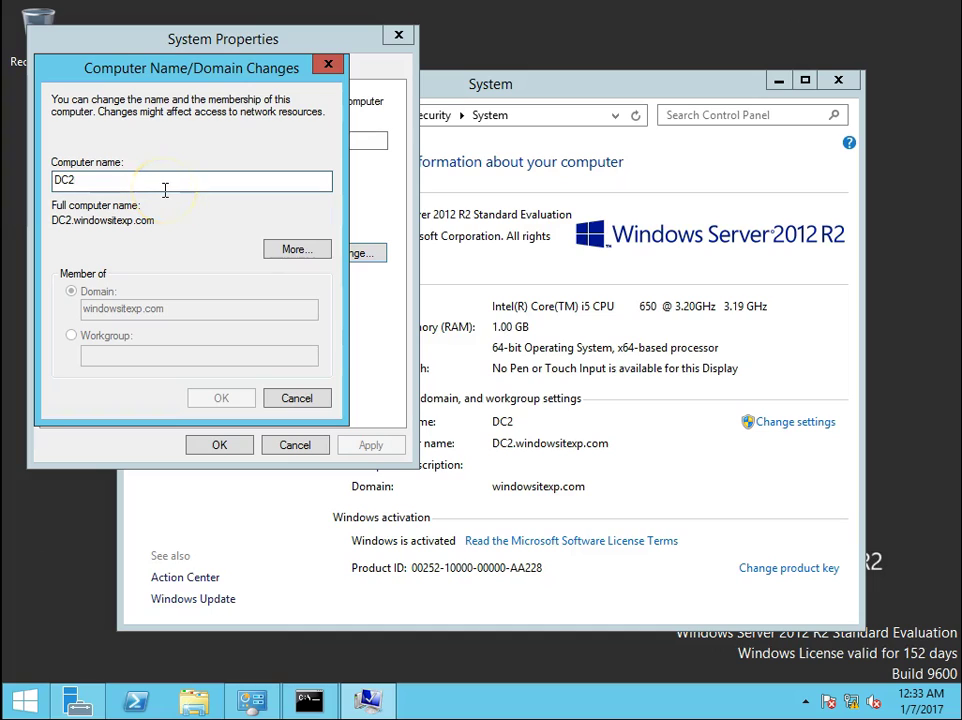
pyautogui.press('BackSpace')
pyautogui.click(318, 494)
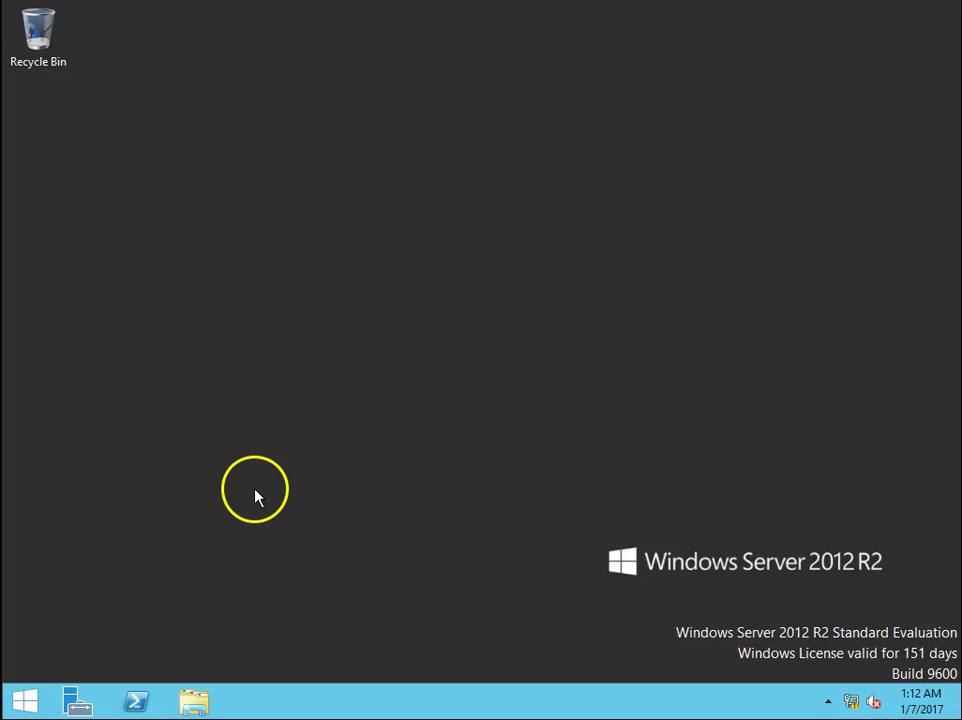
pyautogui.rightClick(199, 326)
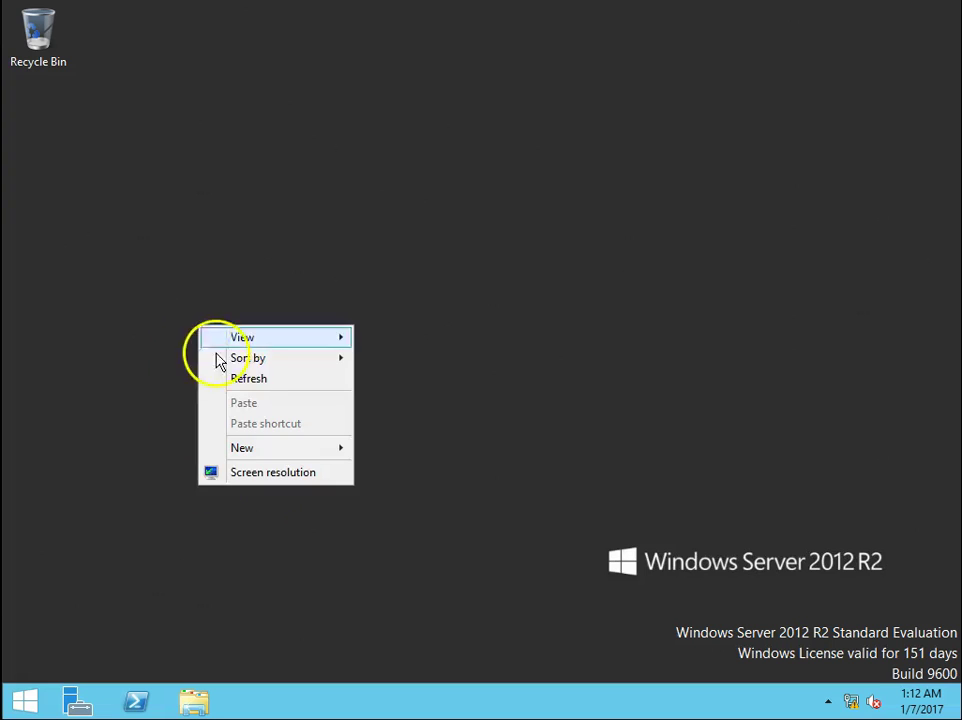
pyautogui.click(236, 380)
pyautogui.rightClick(115, 313)
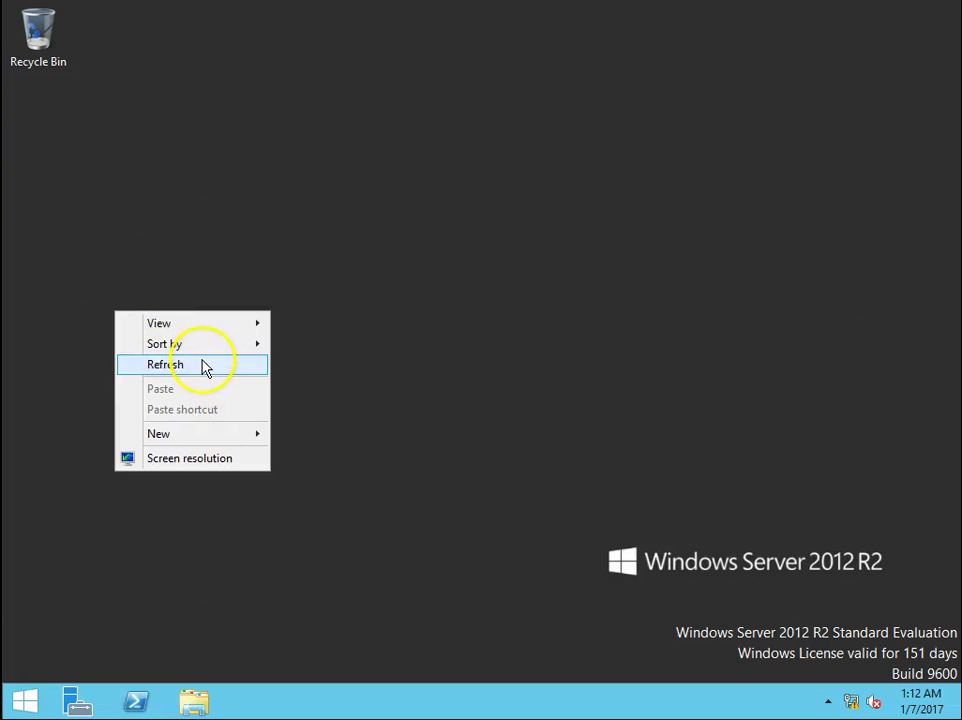
pyautogui.click(203, 369)
pyautogui.rightClick(142, 286)
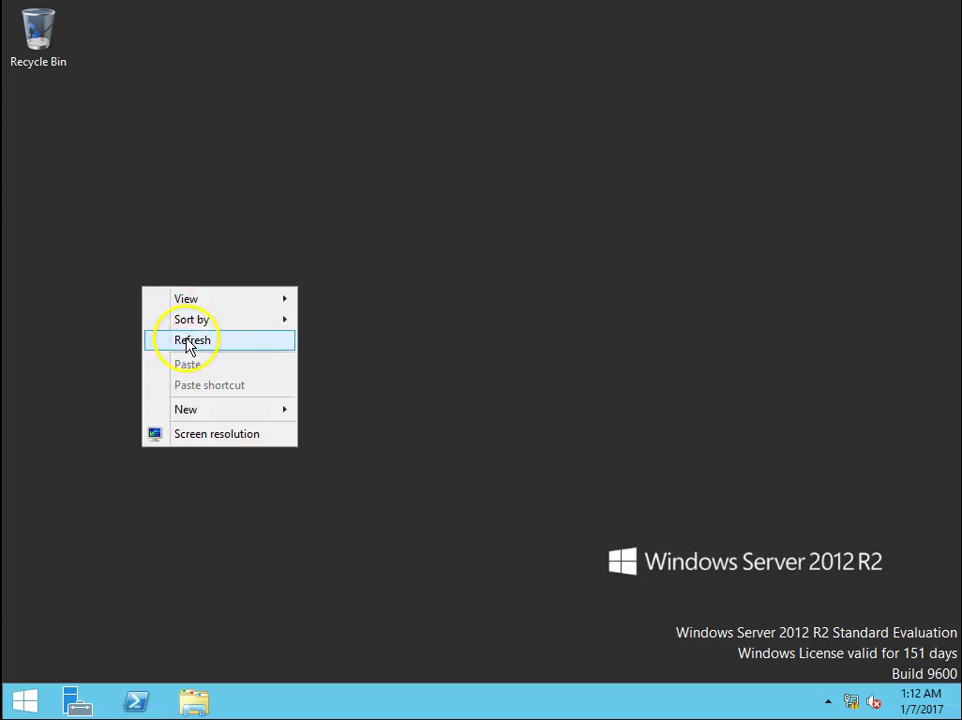
pyautogui.click(192, 343)
pyautogui.rightClick(142, 259)
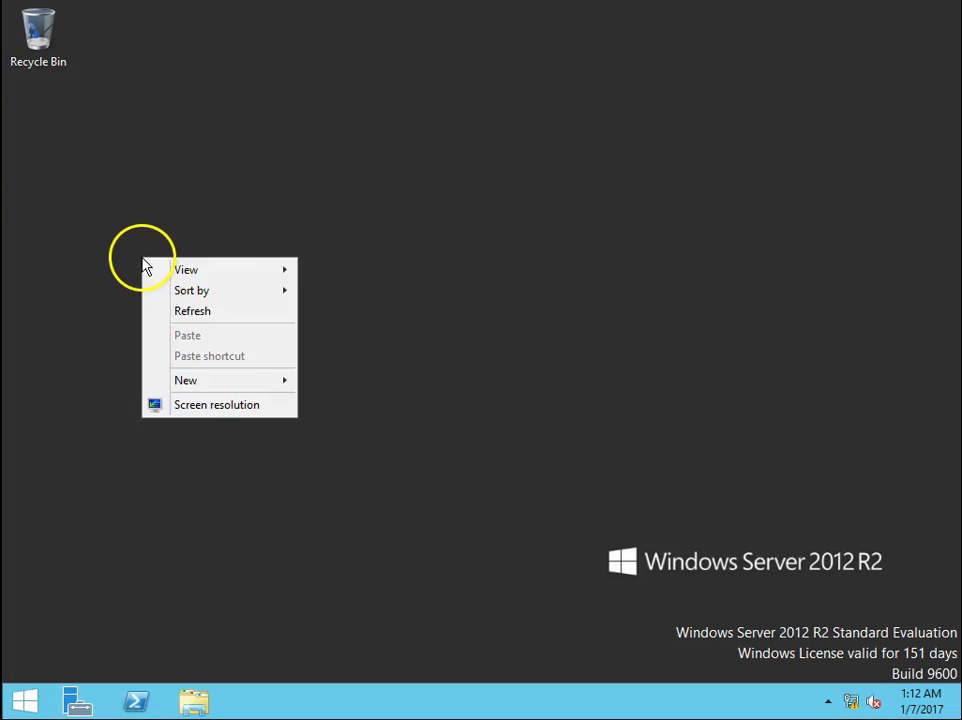
pyautogui.click(187, 318)
pyautogui.rightClick(60, 238)
pyautogui.click(118, 282)
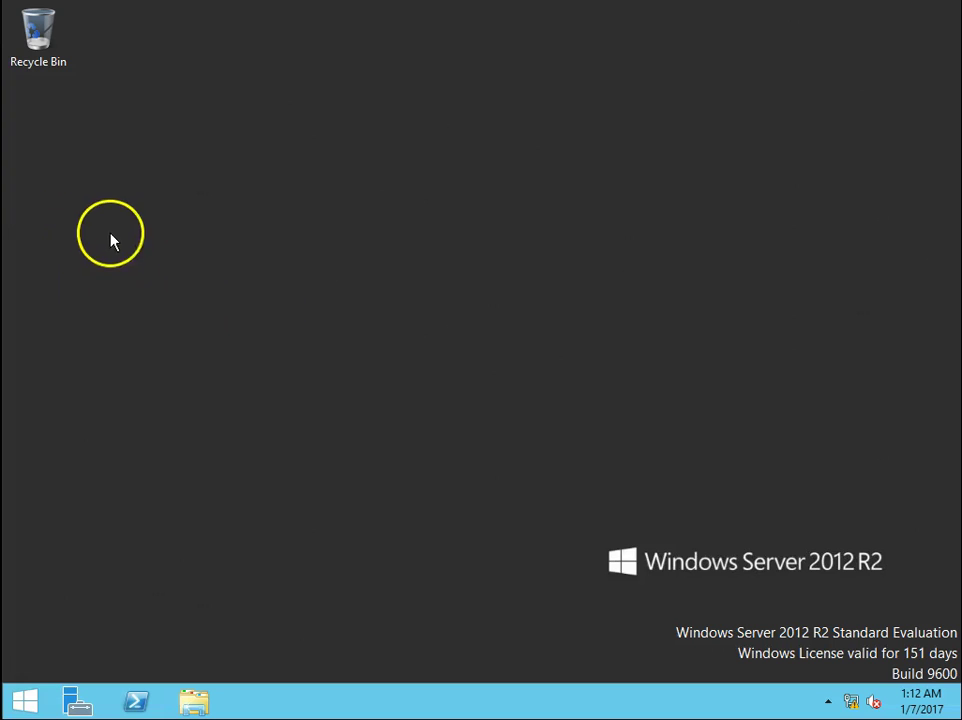
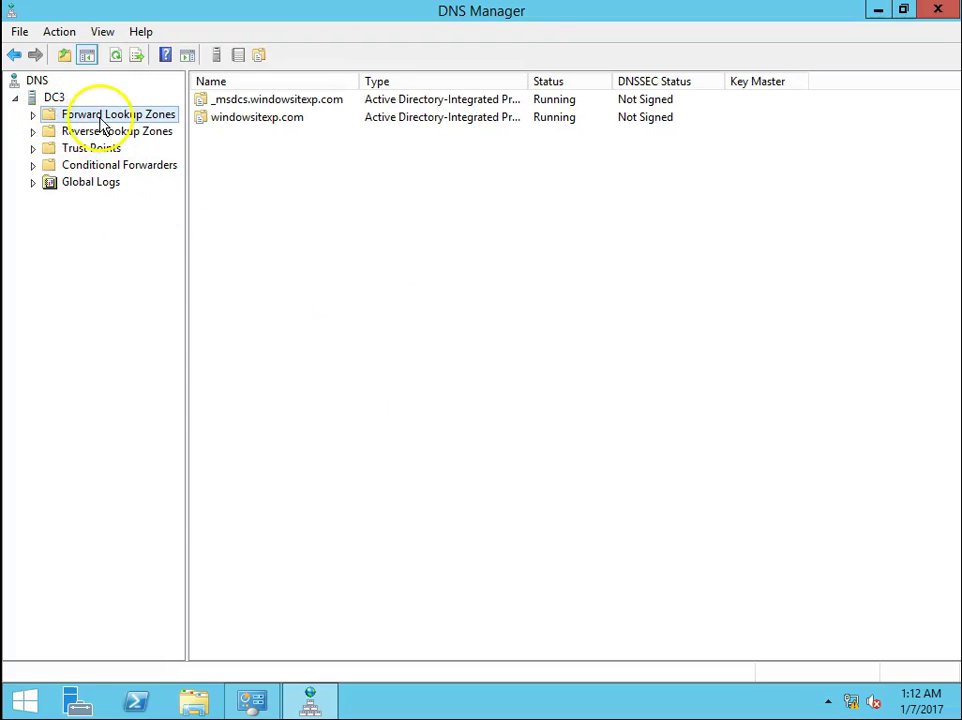
# Expand the windowsitexp.com forward lookup zone on DC3 and view its host and name server records
pyautogui.click(33, 115)
pyautogui.click(120, 150)
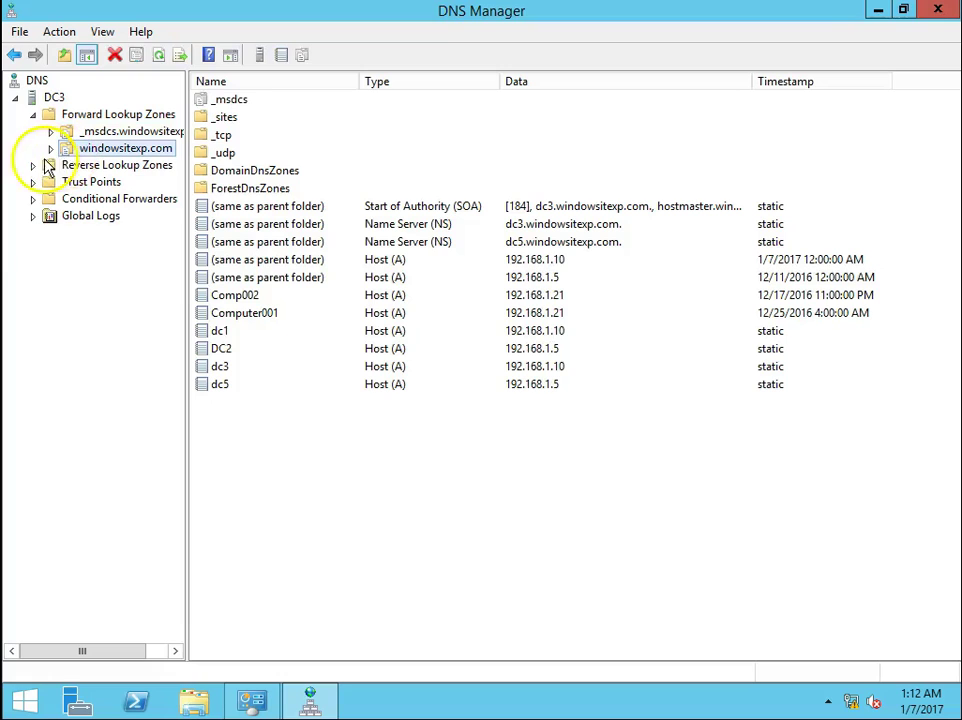
pyautogui.click(50, 149)
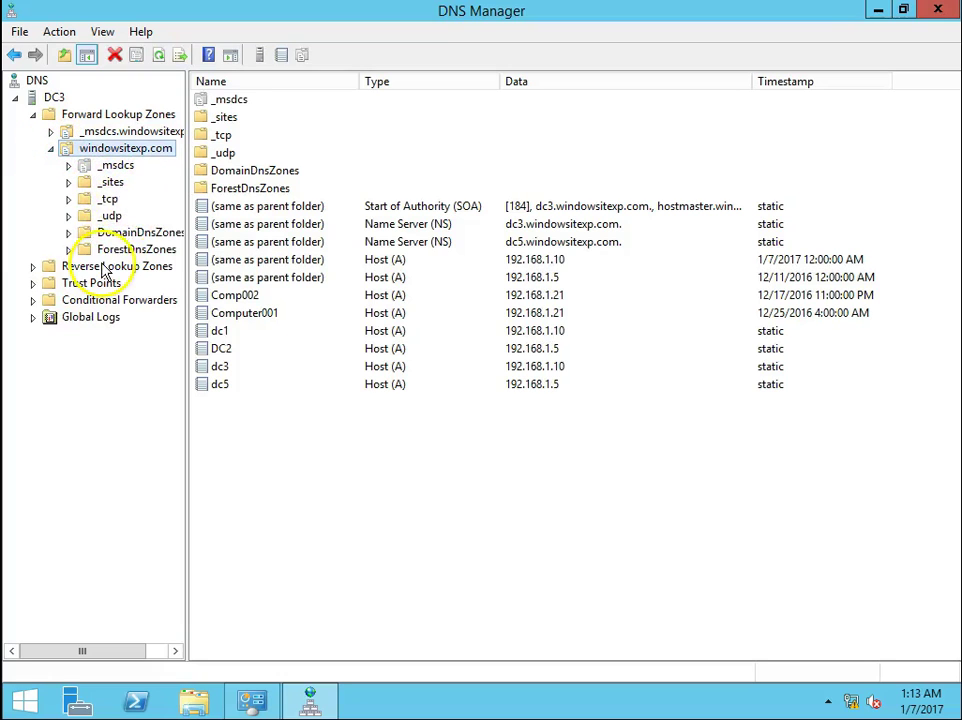
# View the service records in the default site's _tcp folder under _sites and check this server's computer name in the system information
pyautogui.click(108, 184)
pyautogui.click(69, 183)
pyautogui.click(137, 200)
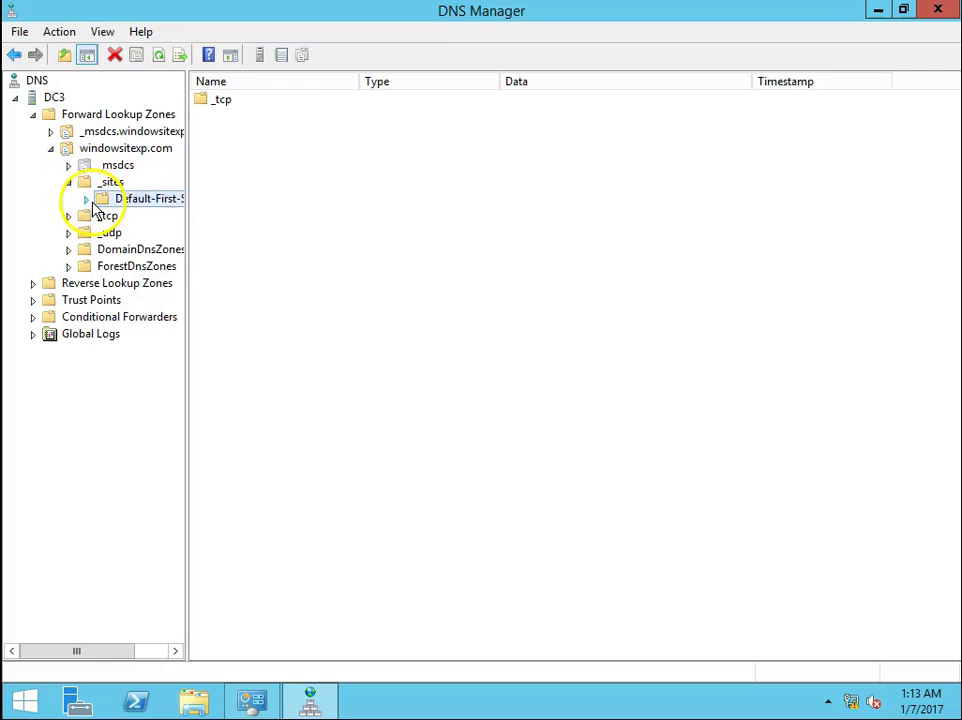
pyautogui.click(87, 199)
pyautogui.click(143, 217)
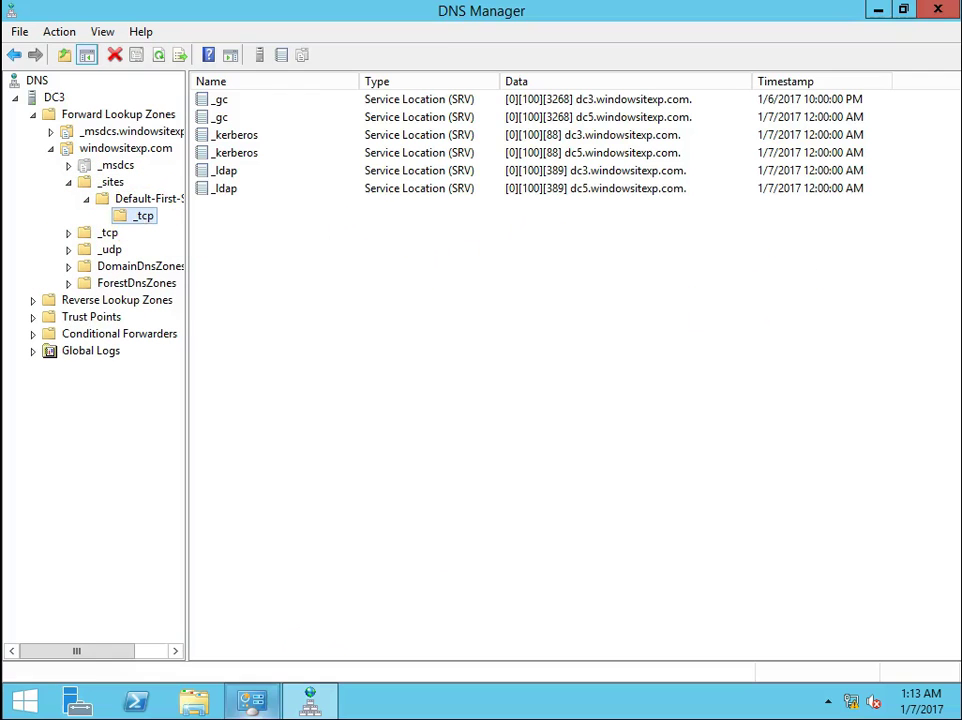
pyautogui.click(262, 705)
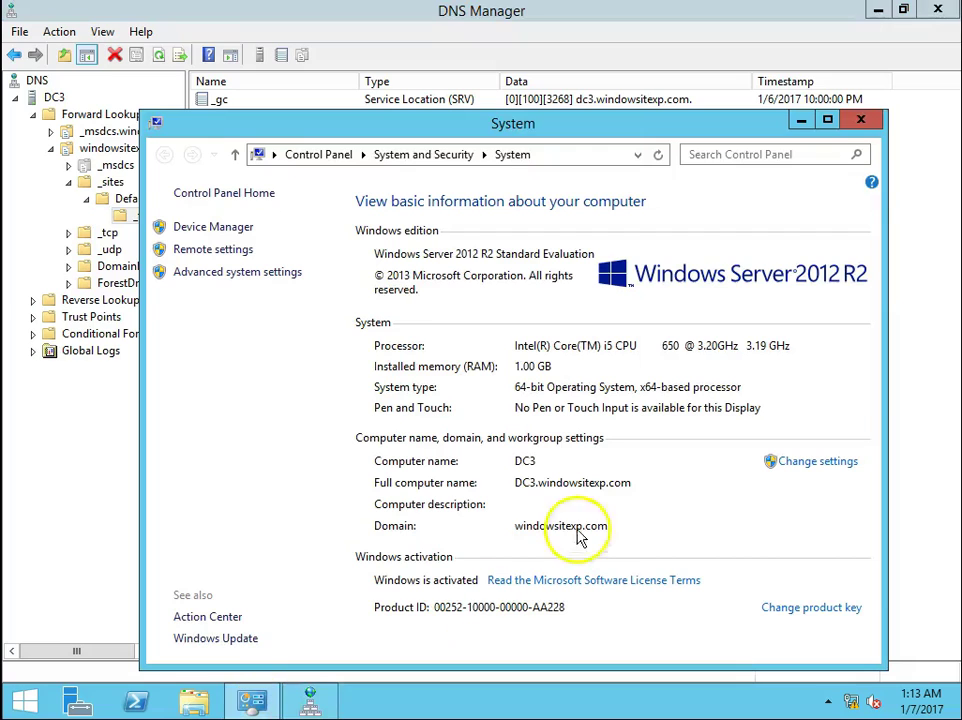
pyautogui.click(804, 121)
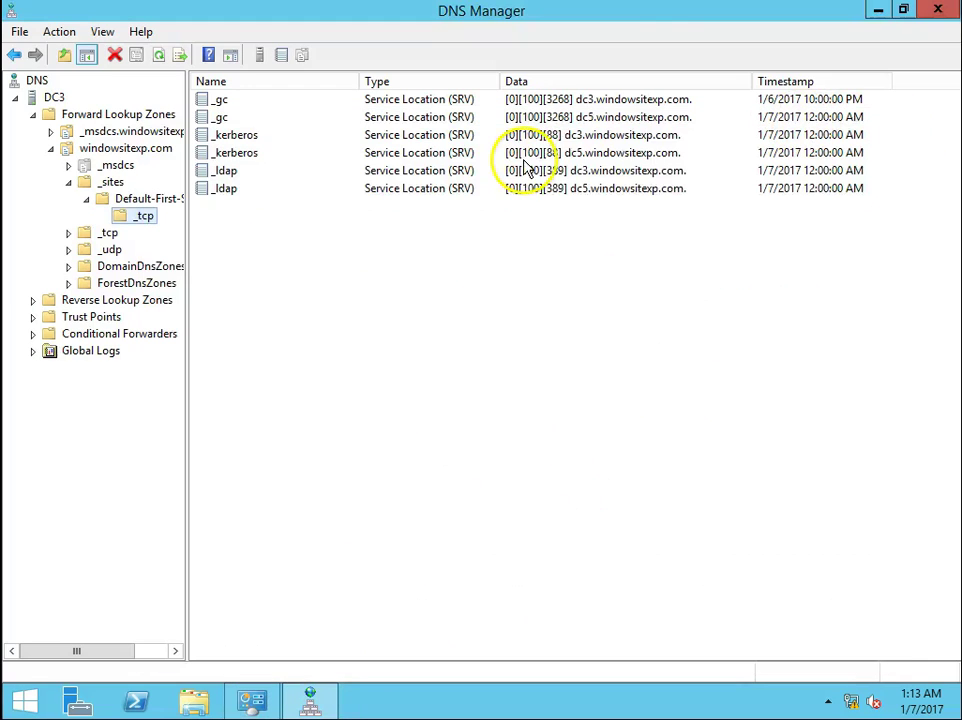
# Examine the _gc, _kerberos and _ldap service records for dc3 and dc5 in the default site's _tcp folder
pyautogui.click(278, 100)
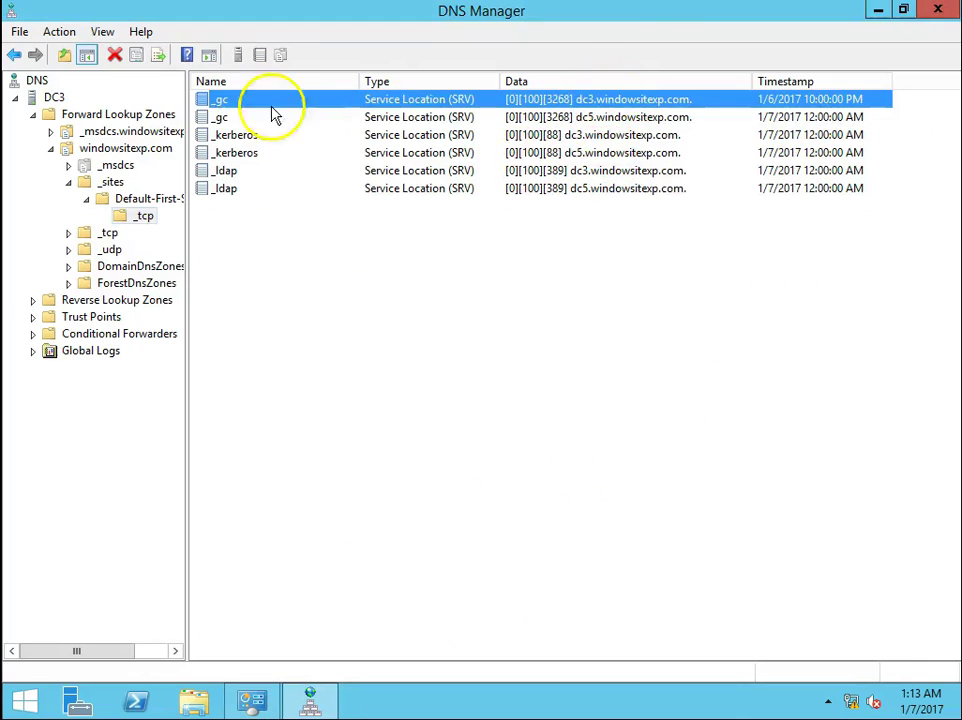
pyautogui.click(590, 136)
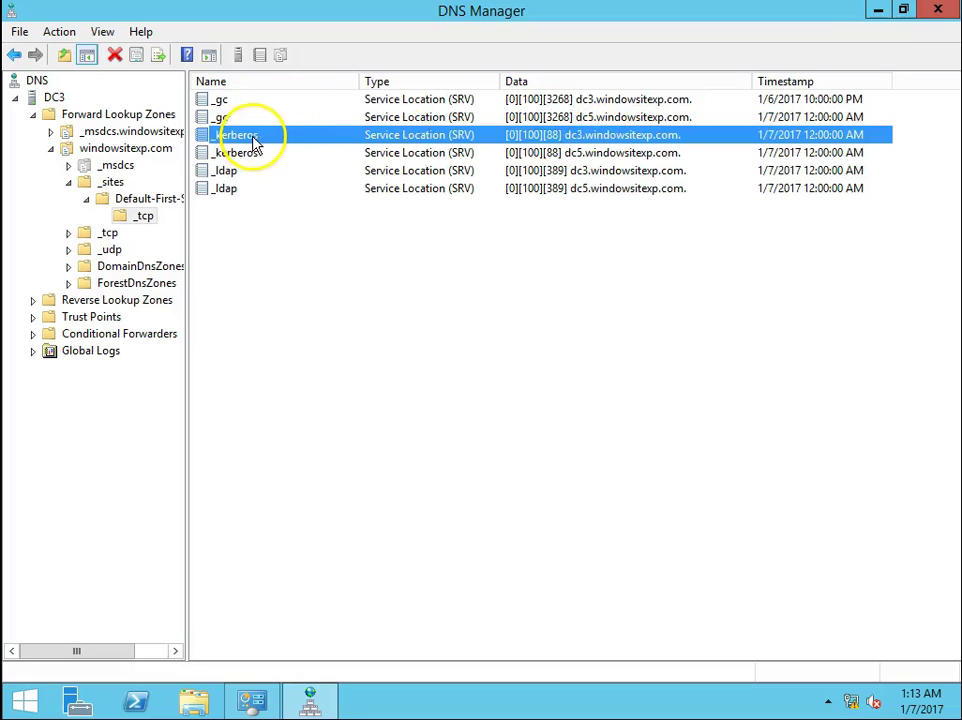
pyautogui.click(383, 188)
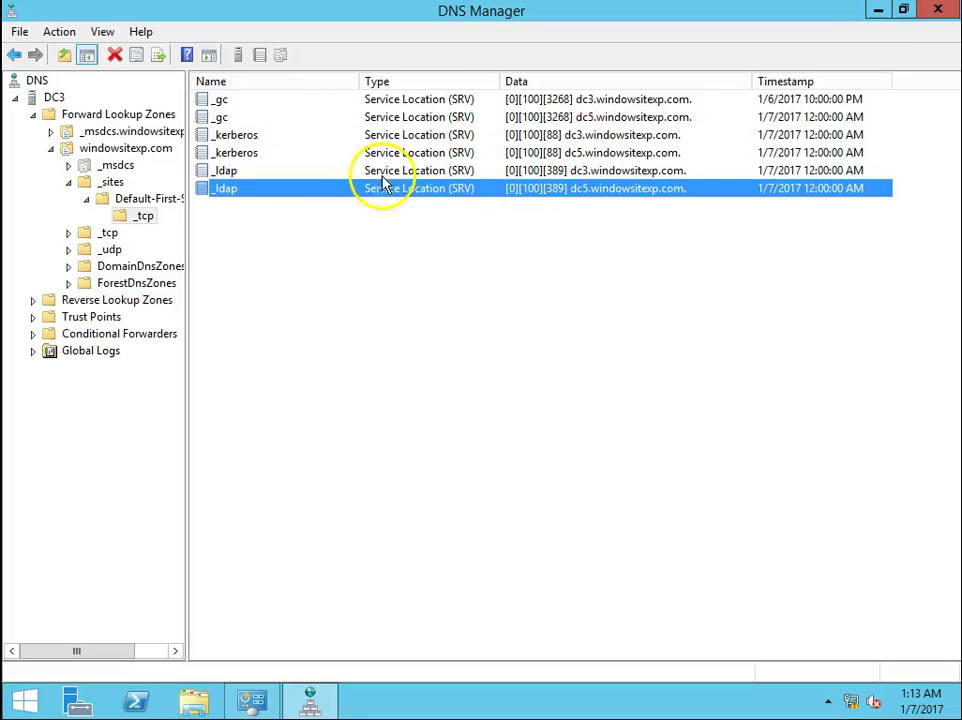
pyautogui.click(225, 172)
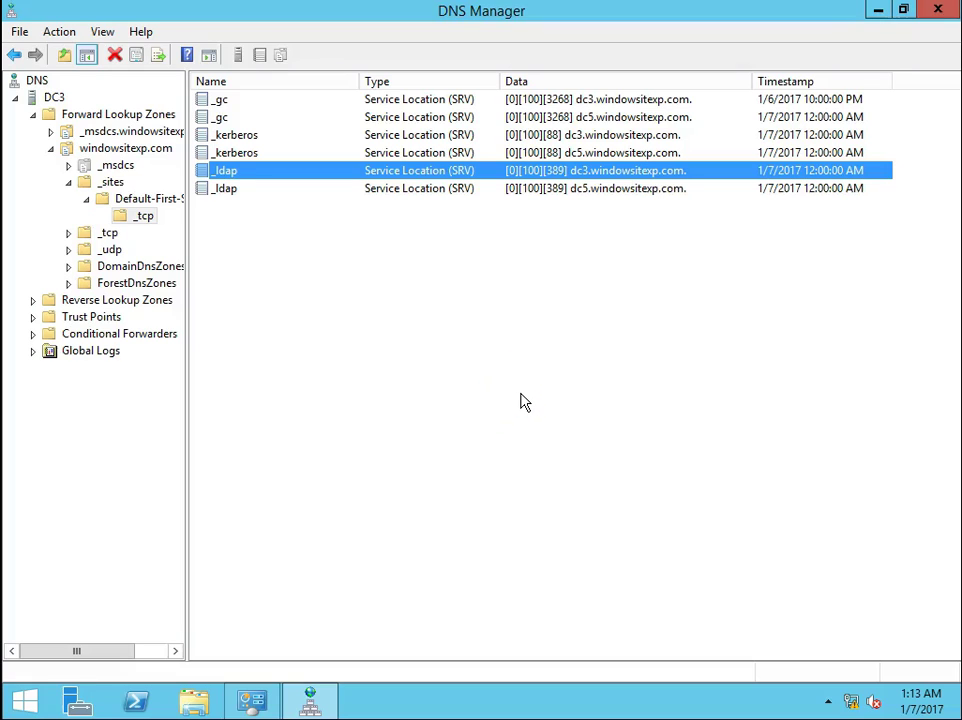
pyautogui.rightClick(395, 357)
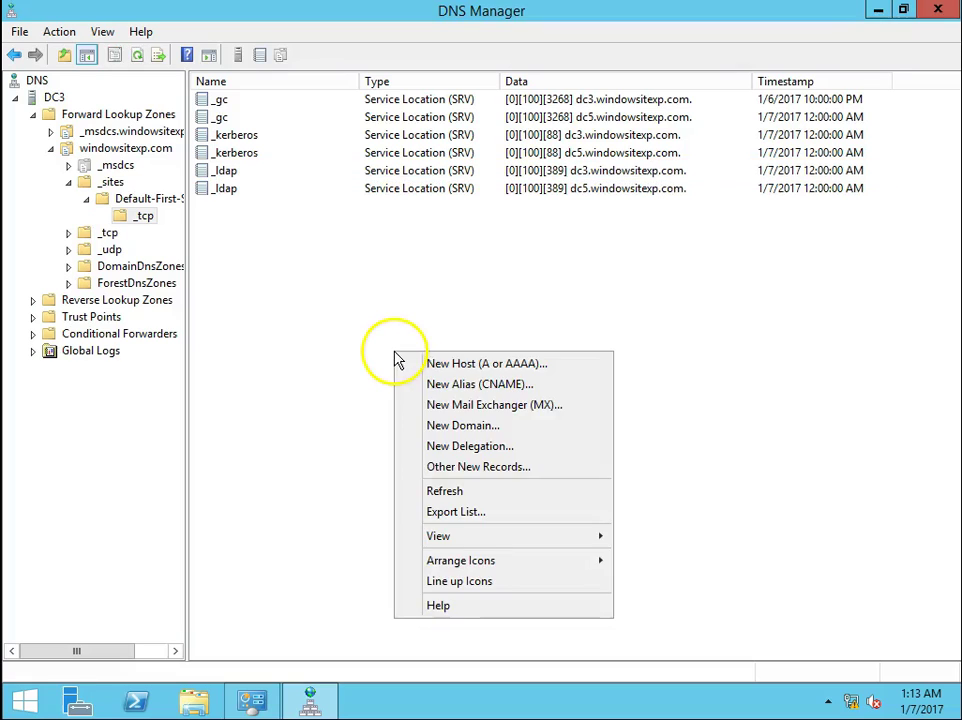
pyautogui.click(335, 393)
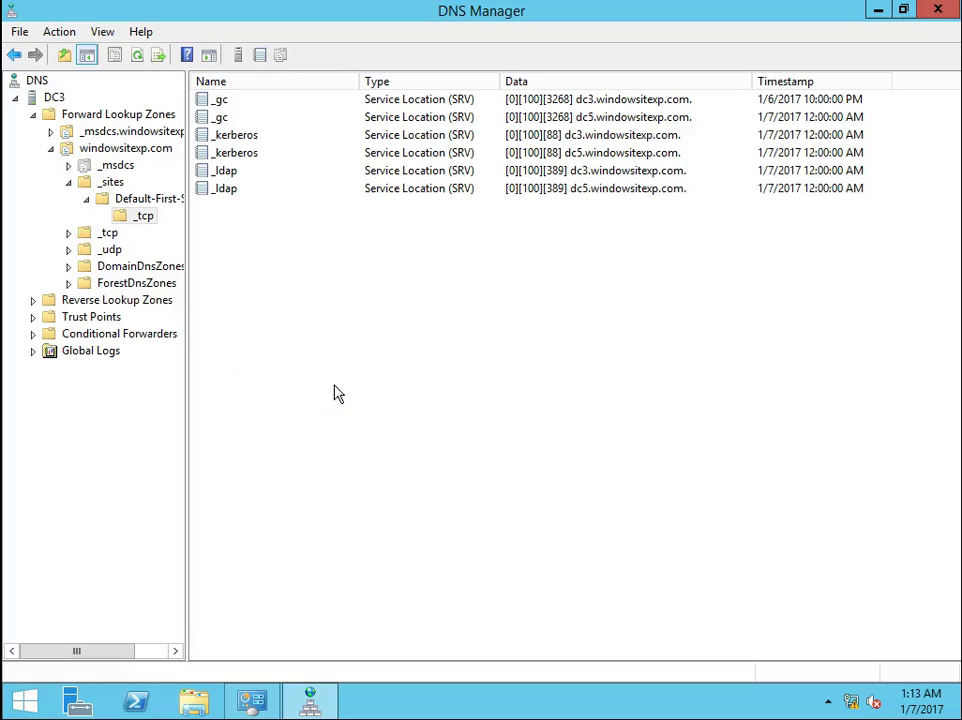
pyautogui.click(695, 420)
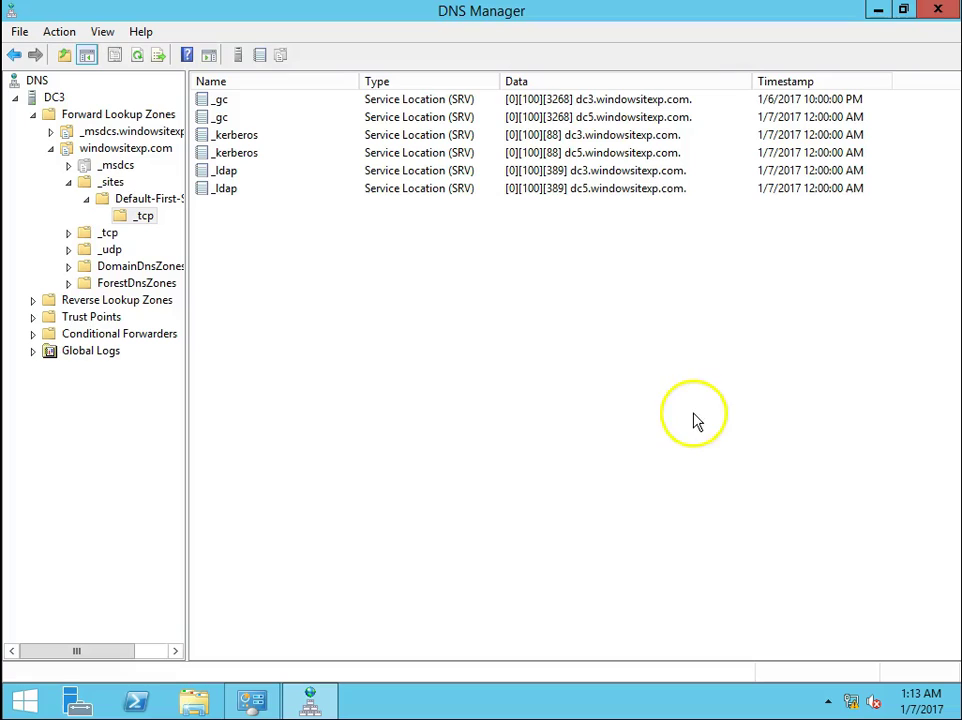
# Open a command prompt and run netdom computername dc3.windowsitexp.com /add:DC10.windowsitexp.com to add the alternate computer name
pyautogui.press('super+r')
pyautogui.write('cmd')
pyautogui.press('Return')
pyautogui.click(683, 187)
pyautogui.moveTo(475, 172); pyautogui.dragTo(453, 208)
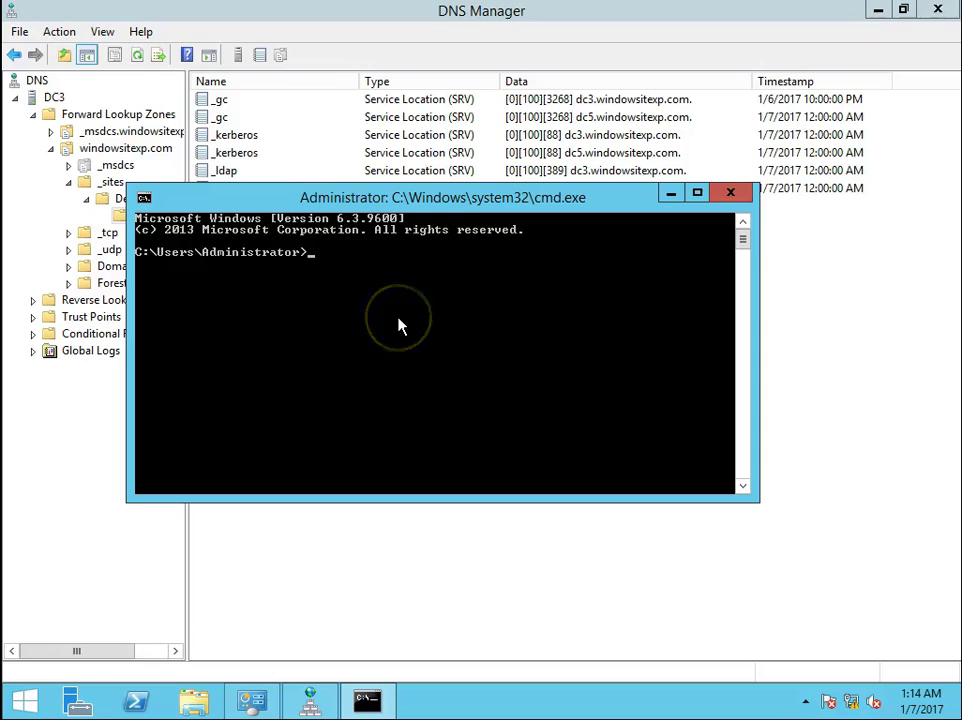
pyautogui.write('n')
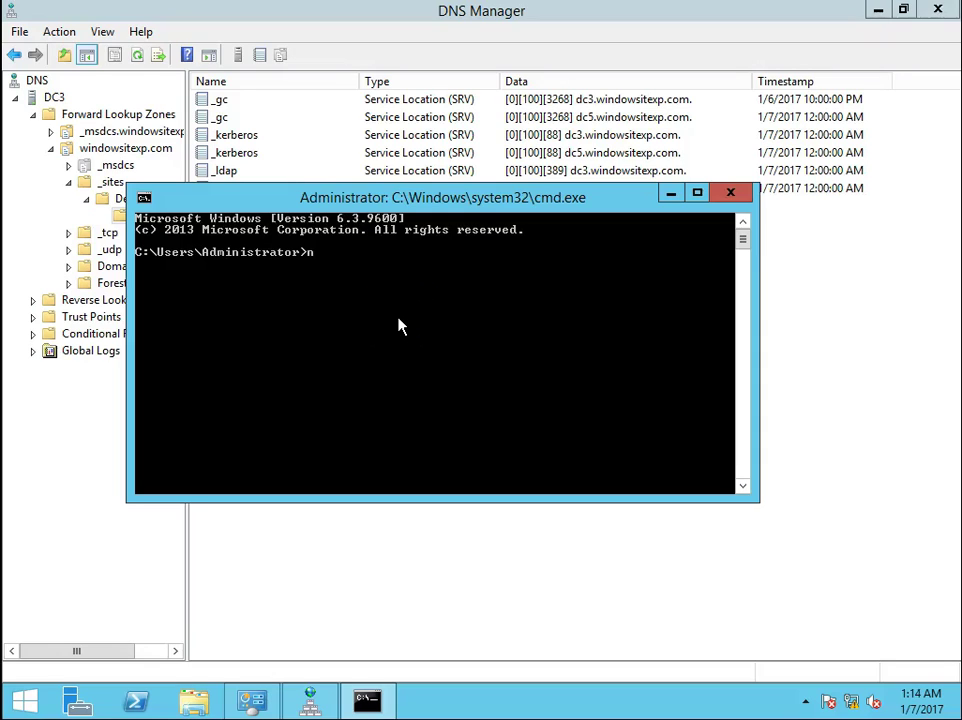
pyautogui.write('etdom computername')
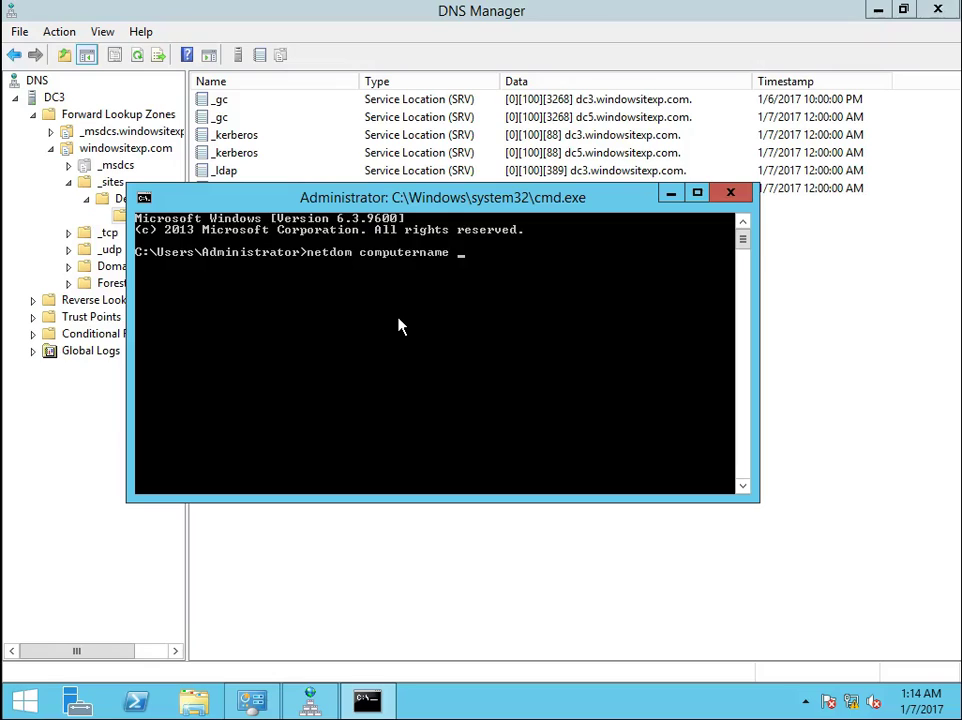
pyautogui.write('dc3.windowsitex')
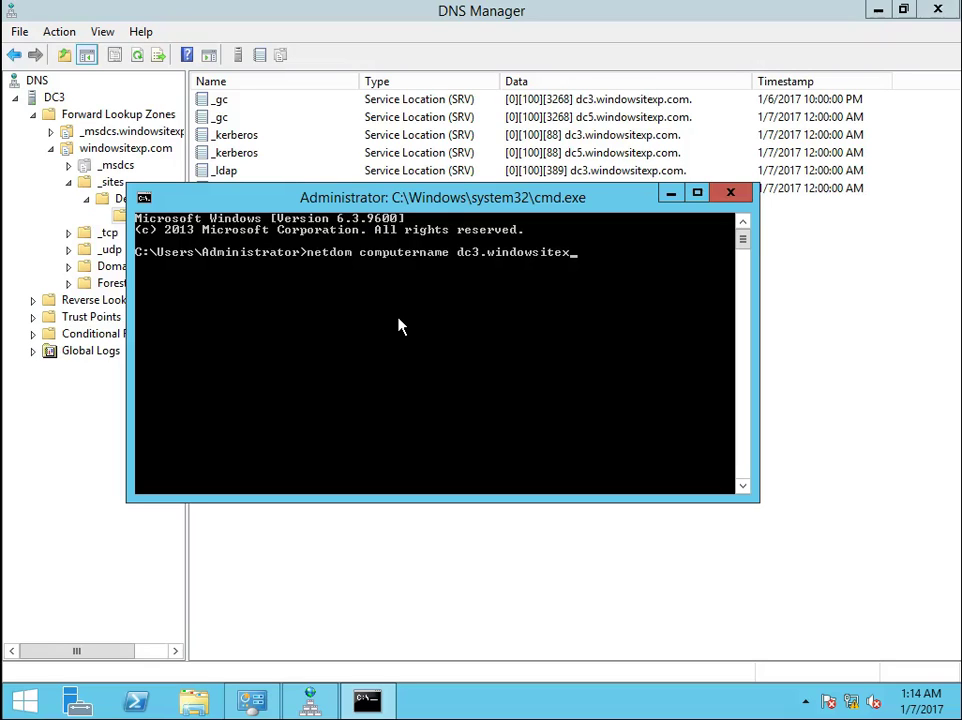
pyautogui.write('p.com /add:DC10')
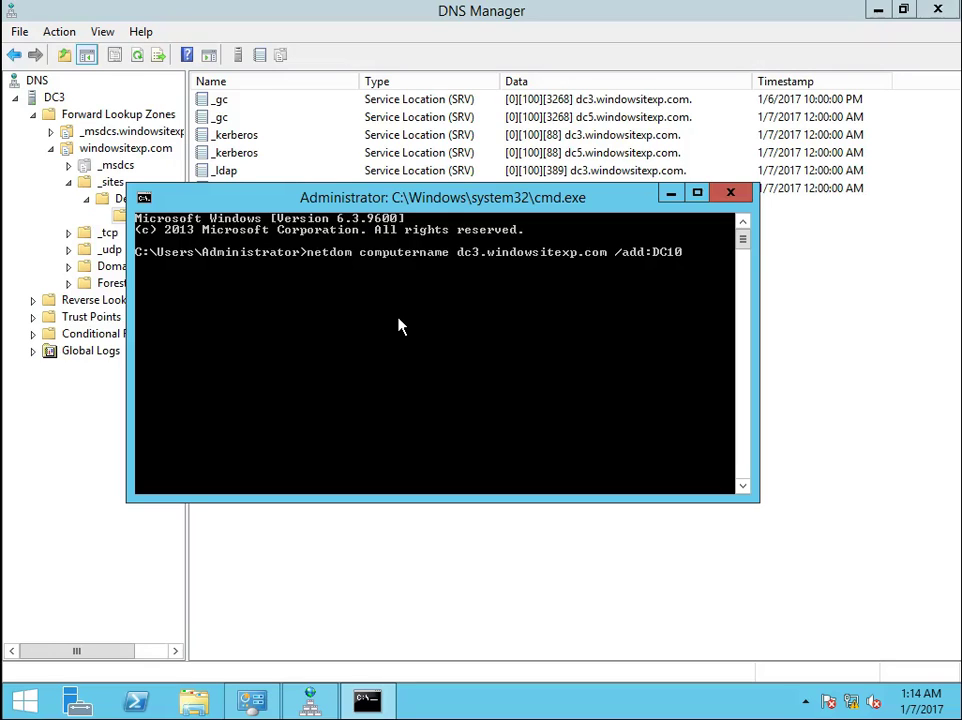
pyautogui.write('.windowsitexp.com')
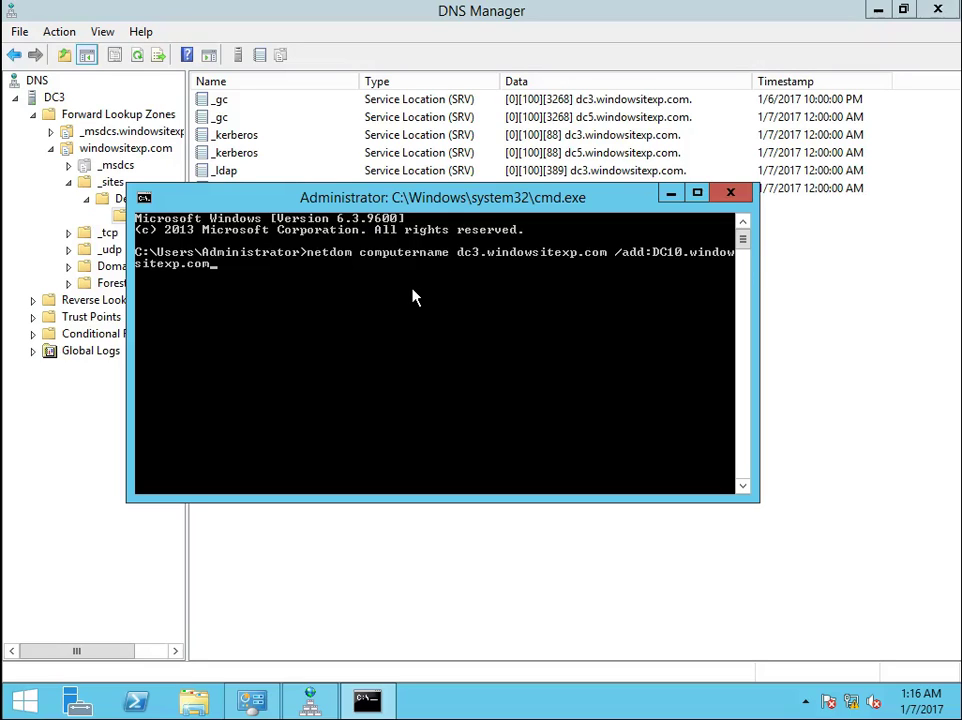
pyautogui.press('Return')
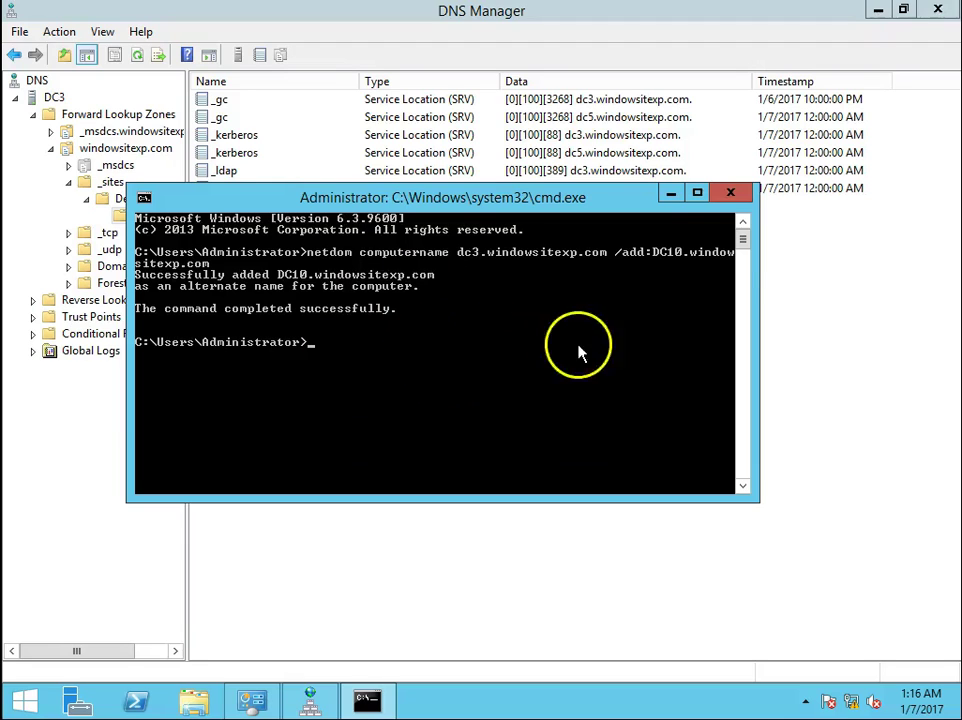
# Run netdom computername dc3.windowsitexp.com /makeprimary:DC10.windowsitexp.com to make DC10 the primary computer name
pyautogui.moveTo(582, 199); pyautogui.dragTo(526, 208)
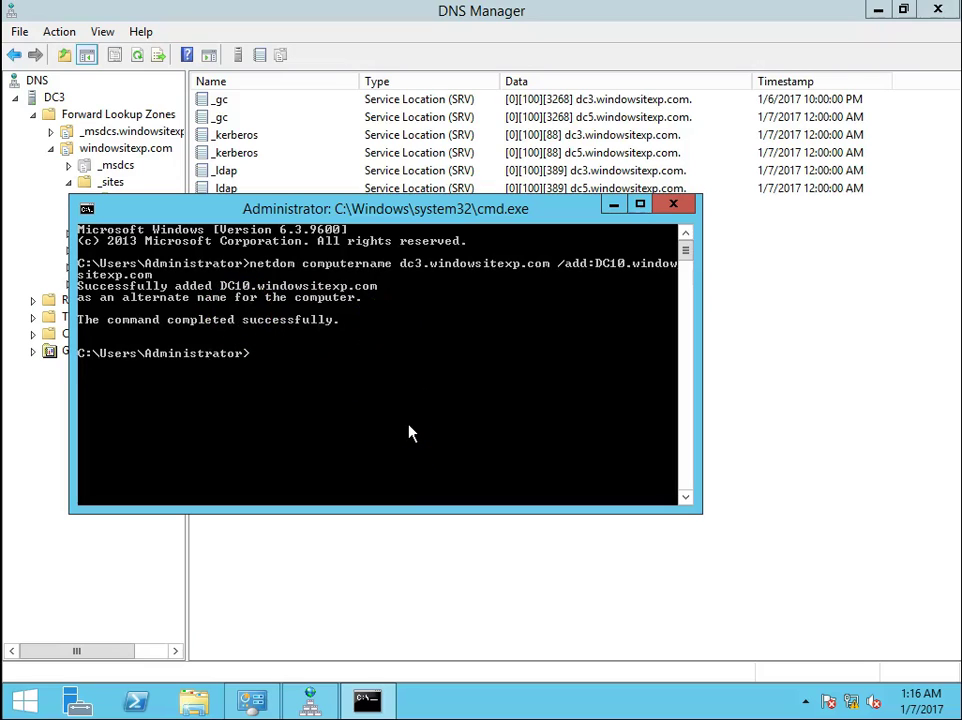
pyautogui.click(572, 313)
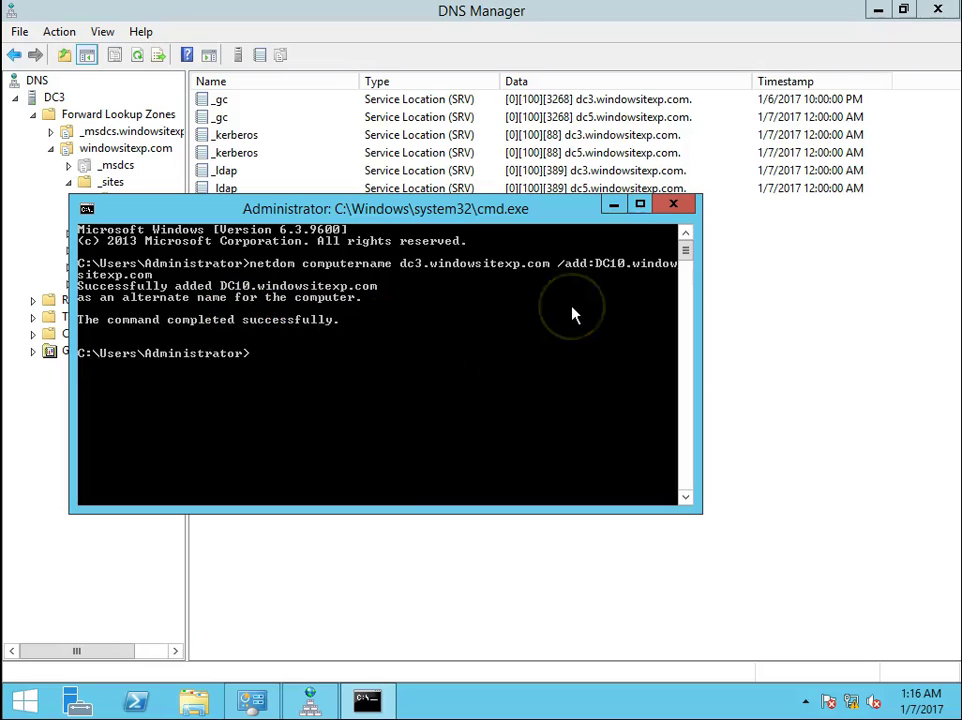
pyautogui.press('Up')
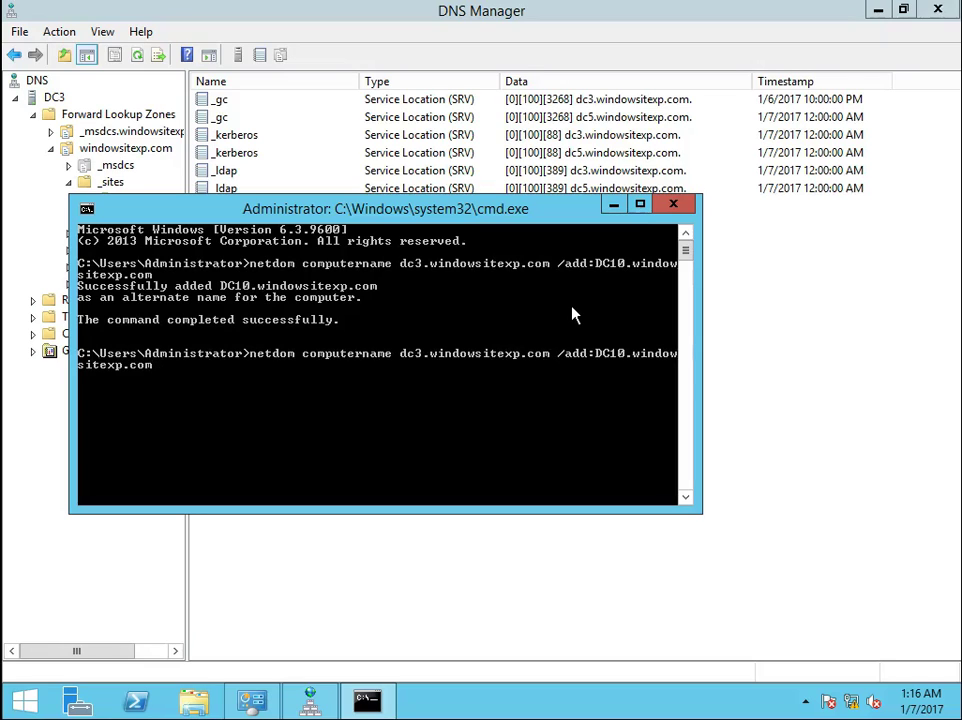
pyautogui.press('Left')
pyautogui.press('Left')
pyautogui.press('Left')
pyautogui.press('Left')
pyautogui.press('Left')
pyautogui.press('Left')
pyautogui.press('Left')
pyautogui.press('Left')
pyautogui.press('Left')
pyautogui.press('Left')
pyautogui.press('Left')
pyautogui.press('Left')
pyautogui.press('Left')
pyautogui.press('Left')
pyautogui.press('Left')
pyautogui.press('Left')
pyautogui.press('Left')
pyautogui.press('Left')
pyautogui.press('Left')
pyautogui.press('Left')
pyautogui.press('BackSpace')
pyautogui.press('BackSpace')
pyautogui.press('BackSpace')
pyautogui.write('makeprimary')
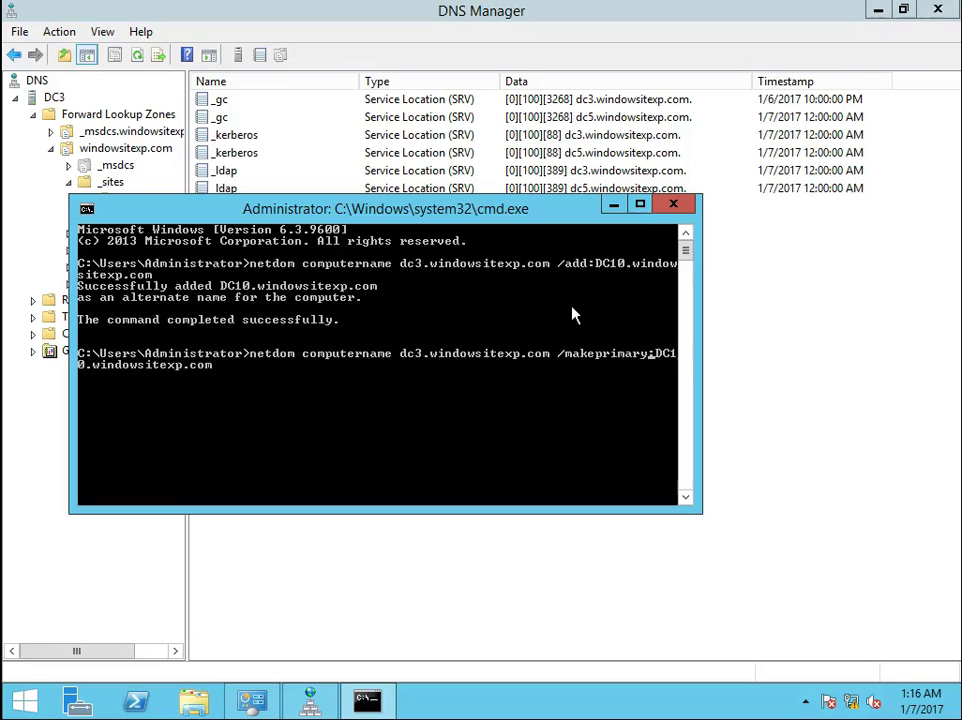
pyautogui.press('Return')
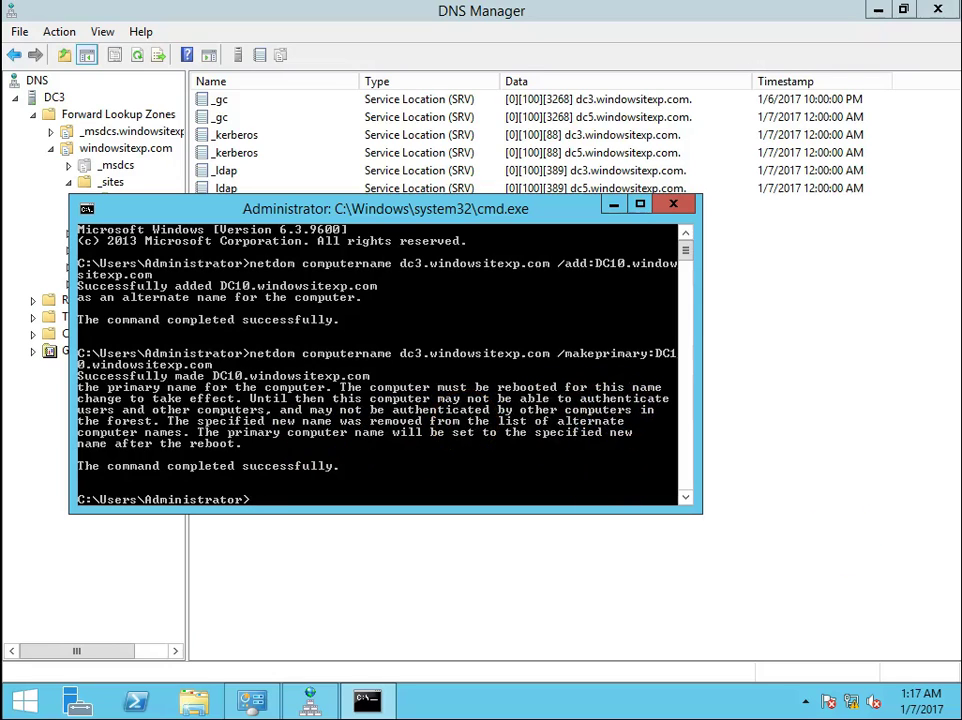
# Minimize the command prompt and refresh the _tcp service records in DNS Manager
pyautogui.press('super+Down')
pyautogui.rightClick(565, 365)
pyautogui.click(630, 498)
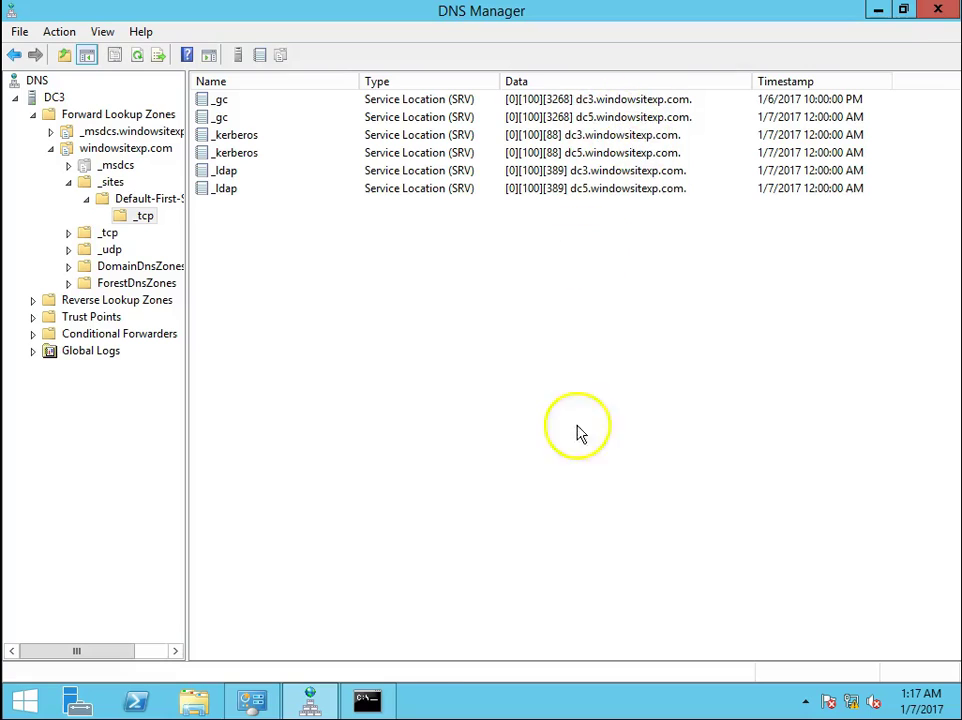
# Restart the server immediately from the command prompt with shutdown -r -t 00
pyautogui.click(368, 700)
pyautogui.write('shutdown')
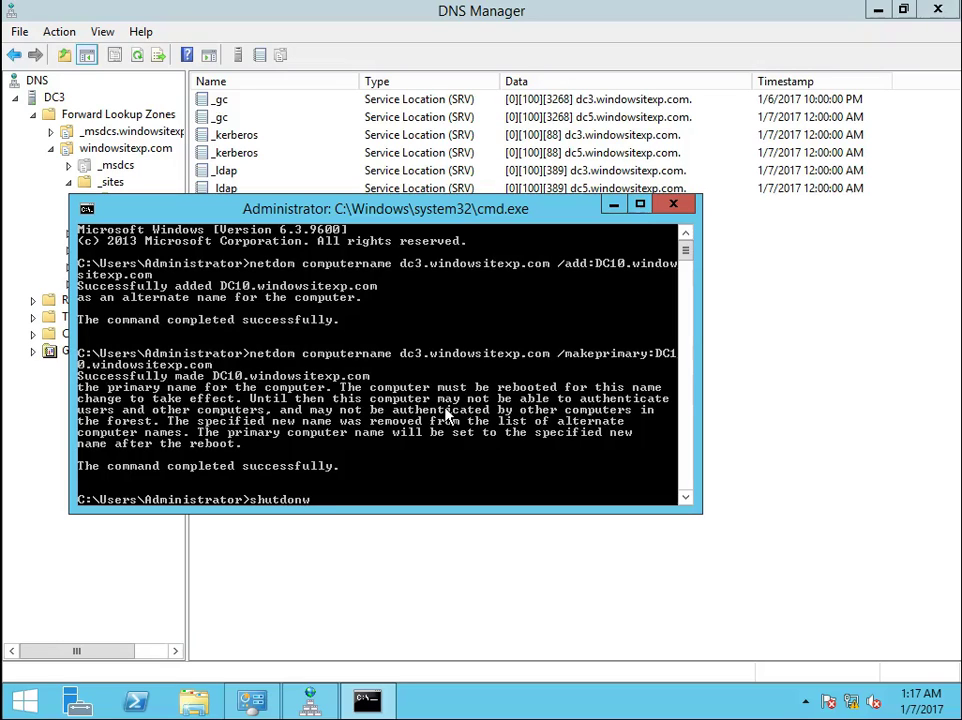
pyautogui.press('BackSpace')
pyautogui.press('BackSpace')
pyautogui.write('wn -r -t 00')
pyautogui.press('Return')
pyautogui.click(445, 418)
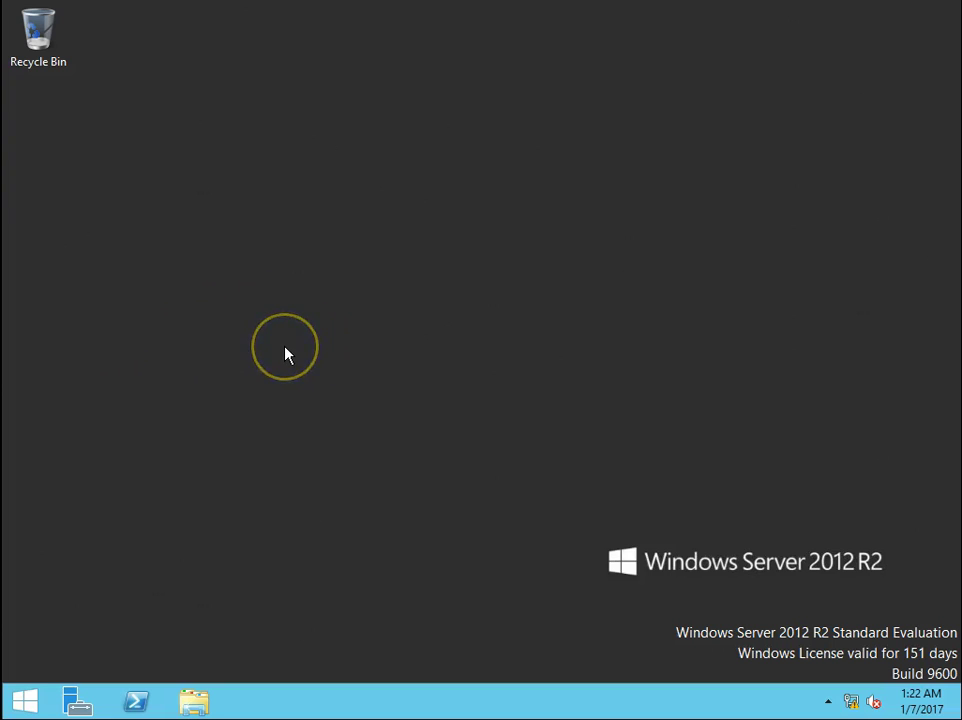
# Check the server's computer name in the system properties of This PC
pyautogui.press('super')
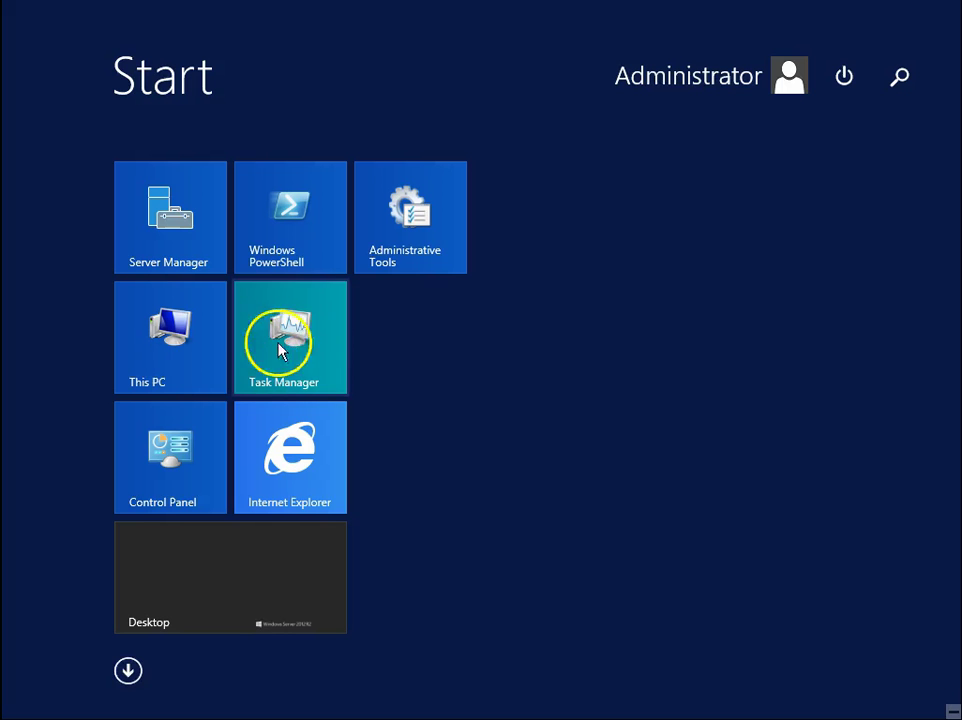
pyautogui.rightClick(177, 344)
pyautogui.click(240, 392)
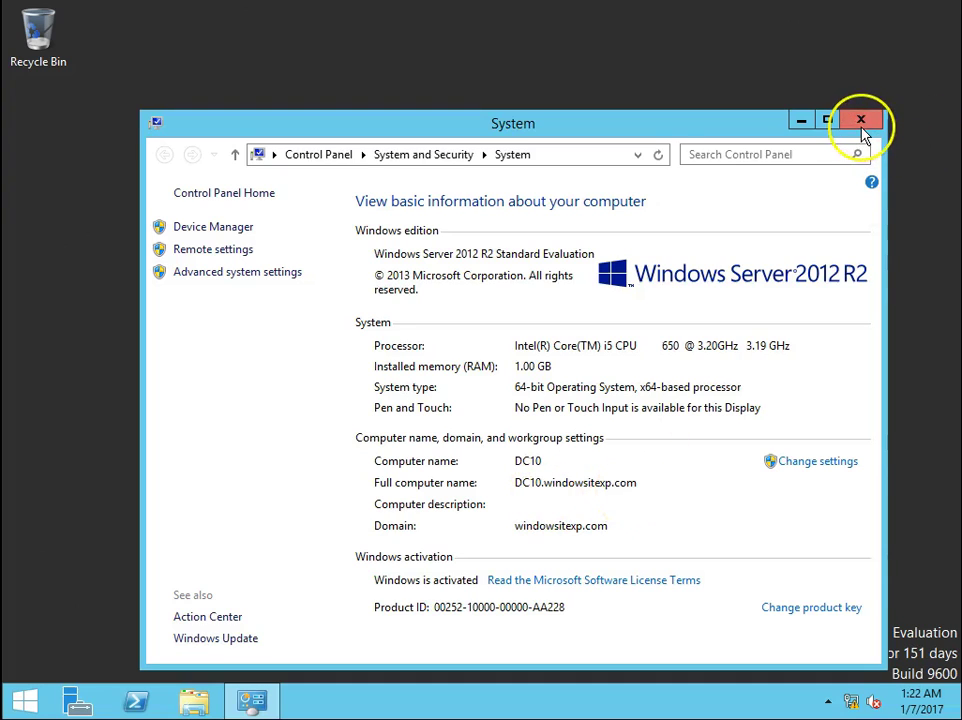
# Open DNS Manager with dnsmgmt.msc and view the host and name server records of the windowsitexp.com forward lookup zone
pyautogui.press('super+r')
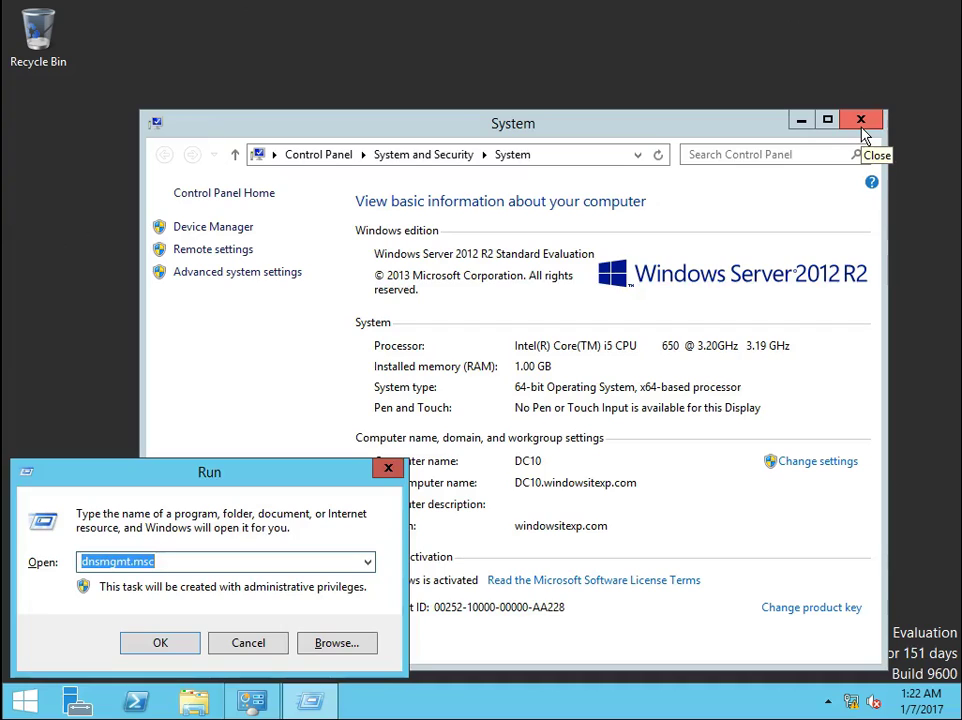
pyautogui.press('Return')
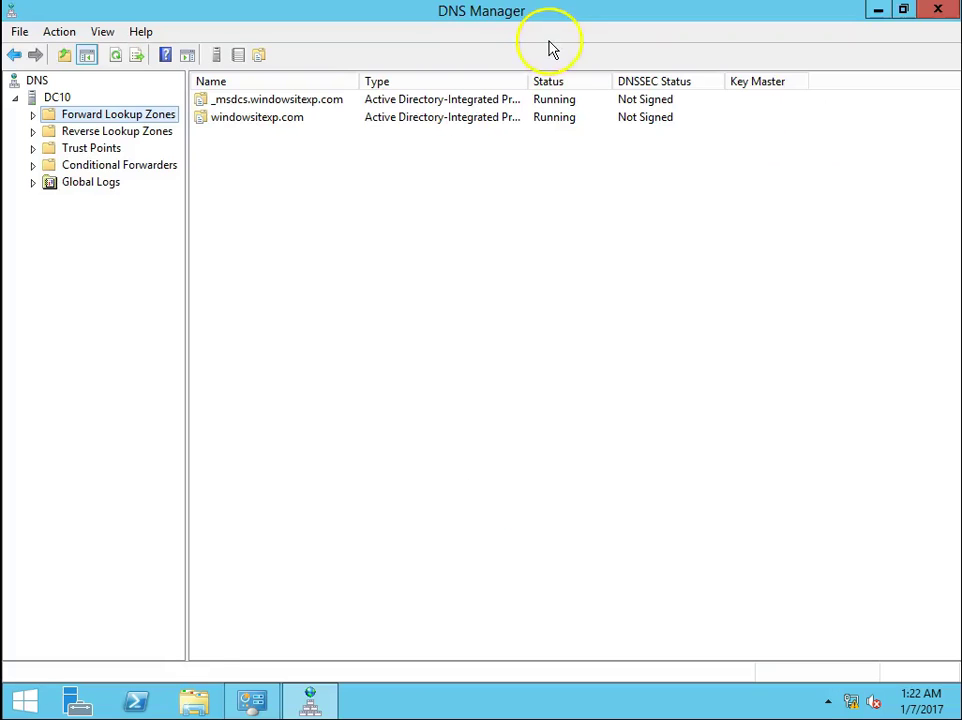
pyautogui.click(32, 114)
pyautogui.doubleClick(112, 148)
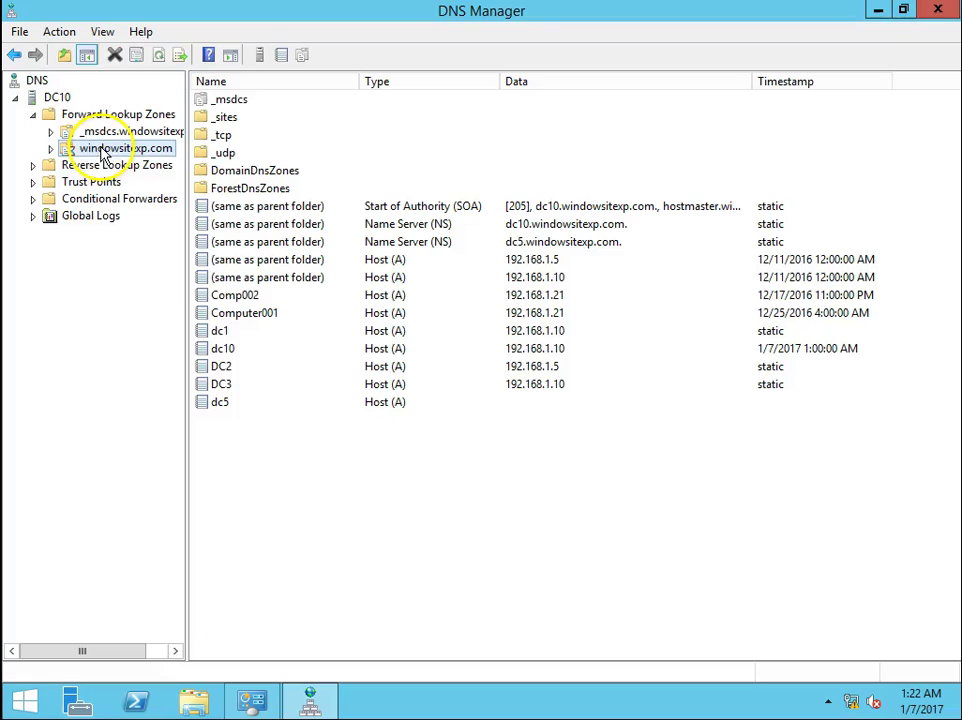
# Expand _sites and Default-First-Site-Name down to _tcp and examine the dc10 _gc, _kerberos and _ldap service records
pyautogui.click(112, 183)
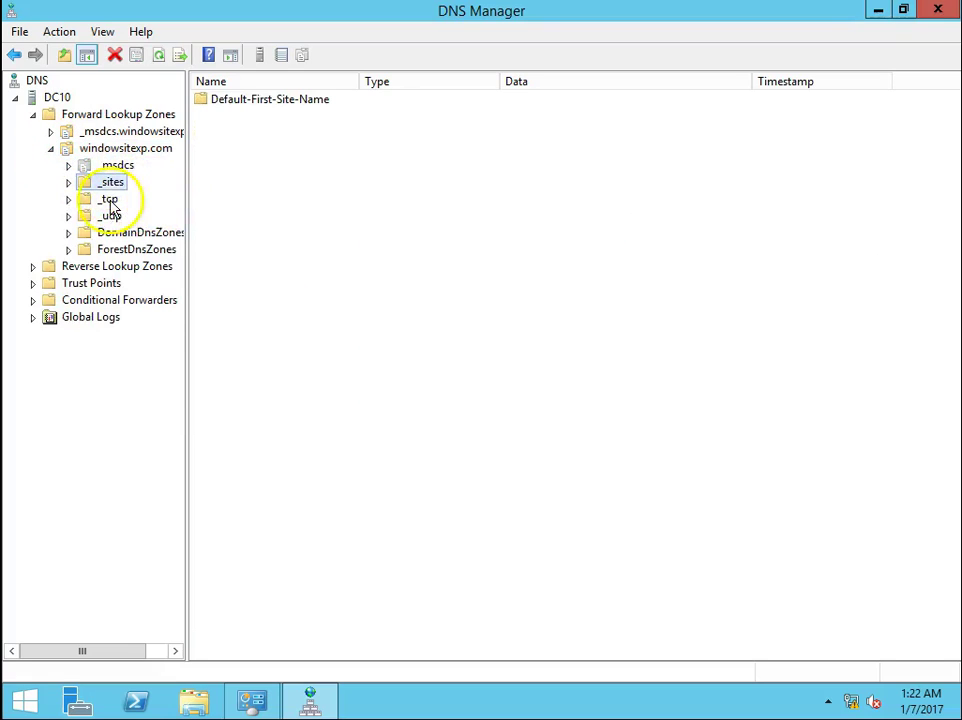
pyautogui.doubleClick(108, 182)
pyautogui.doubleClick(132, 199)
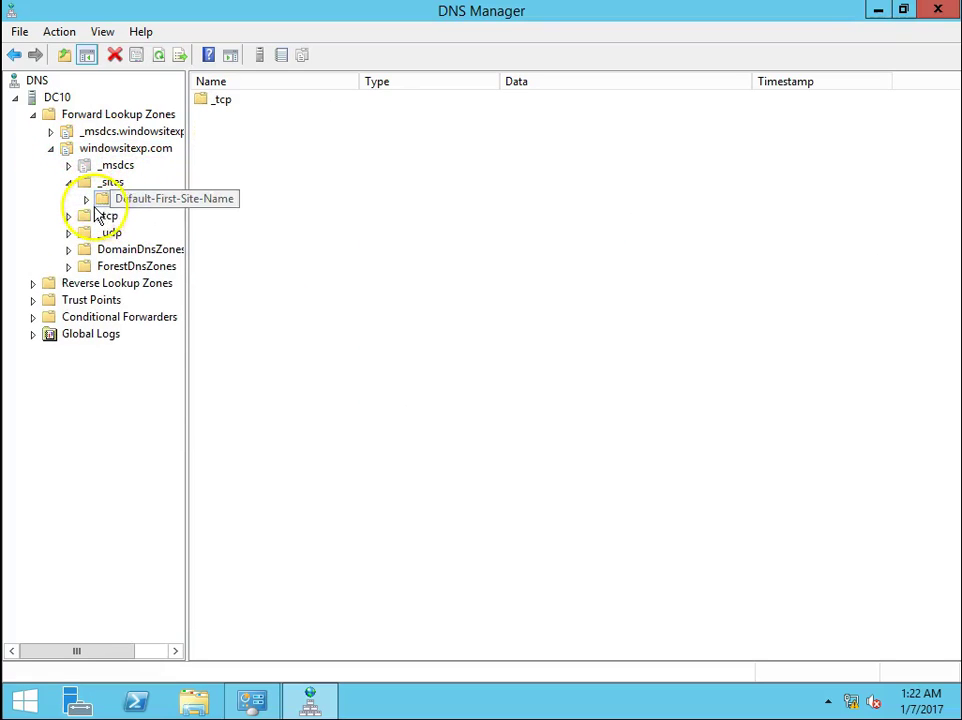
pyautogui.click(143, 217)
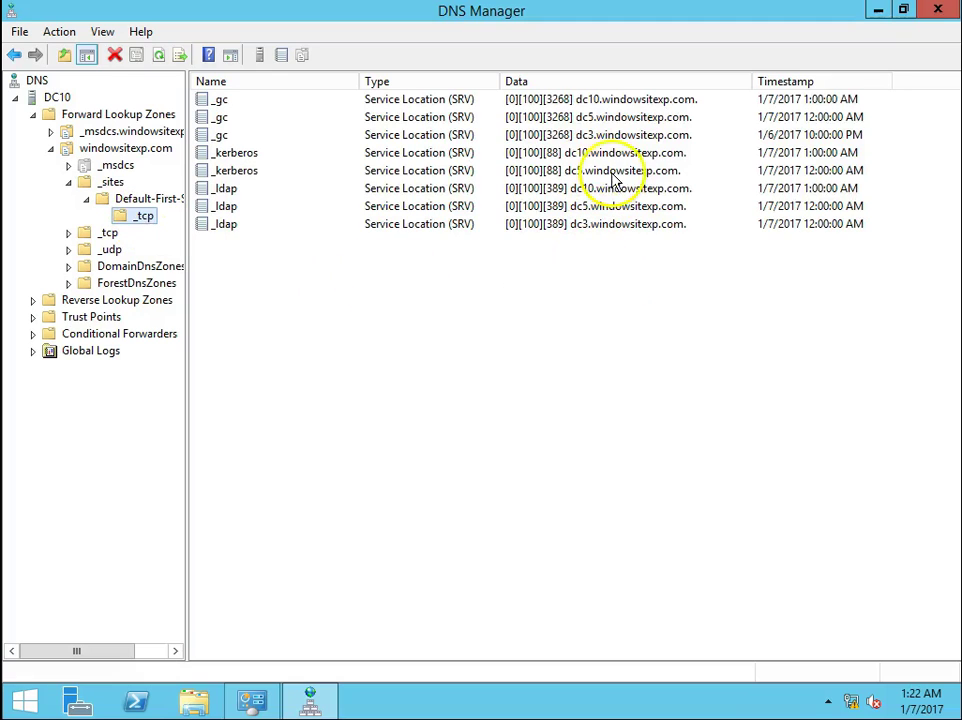
pyautogui.click(606, 103)
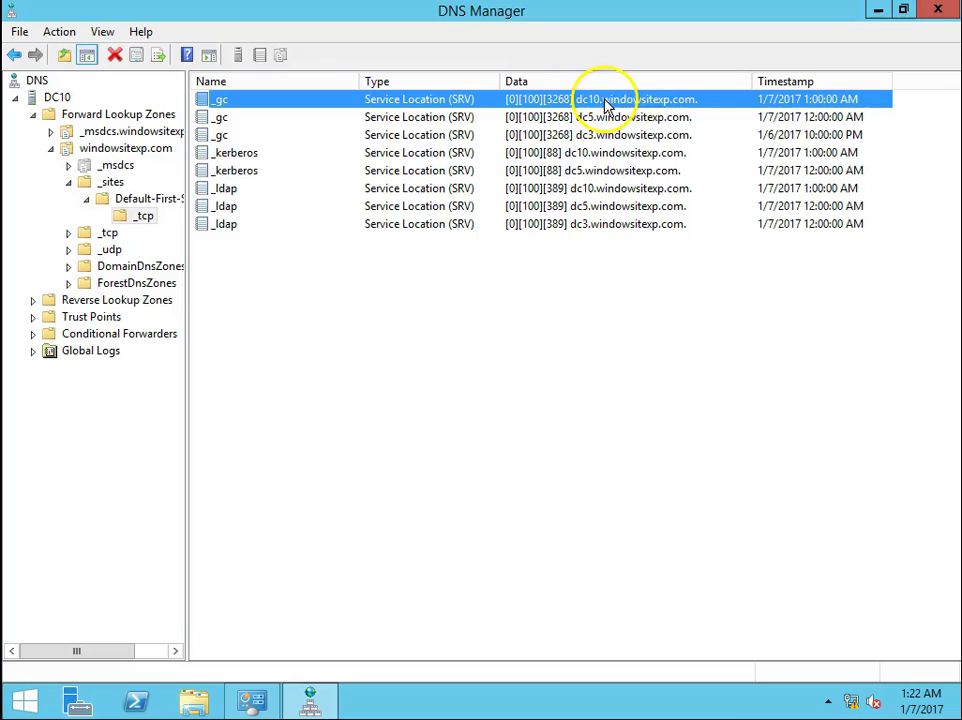
pyautogui.click(601, 155)
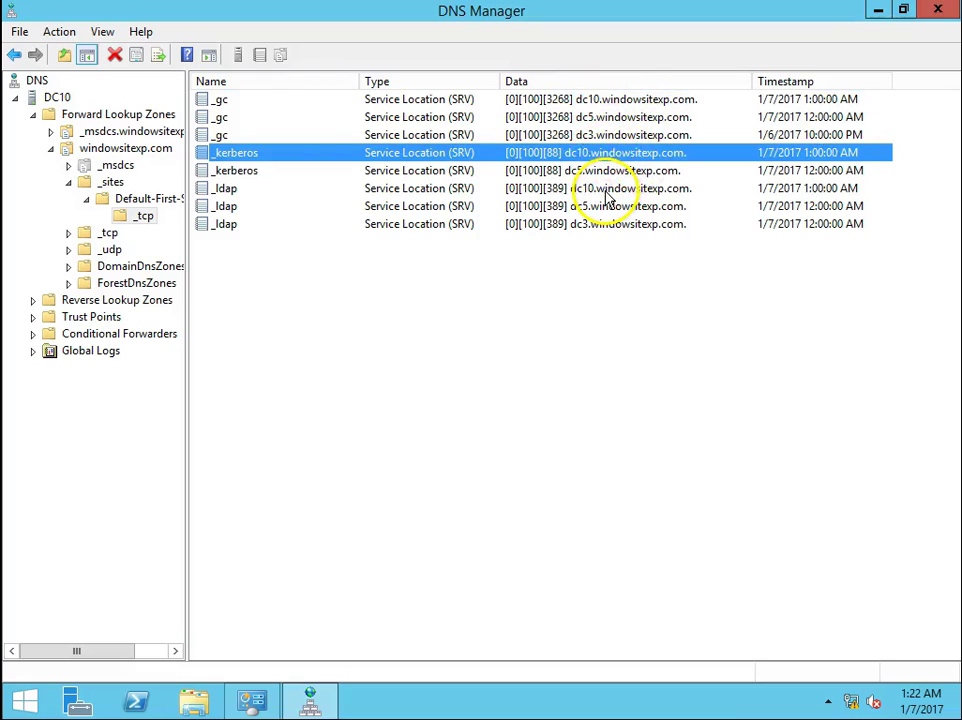
pyautogui.click(607, 190)
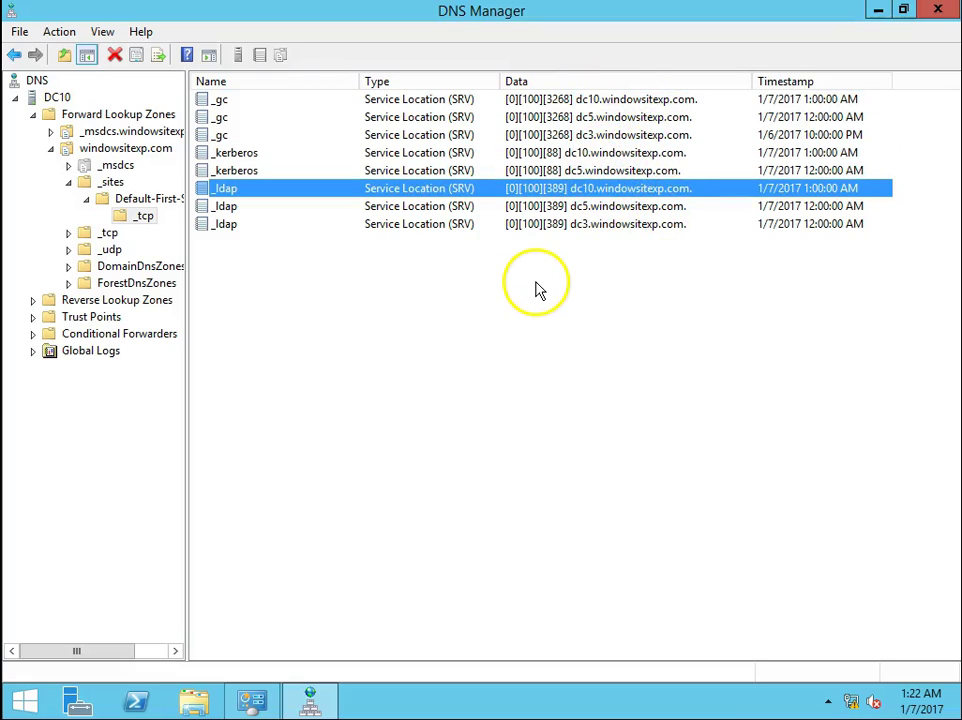
pyautogui.click(540, 287)
pyautogui.click(607, 189)
pyautogui.click(590, 306)
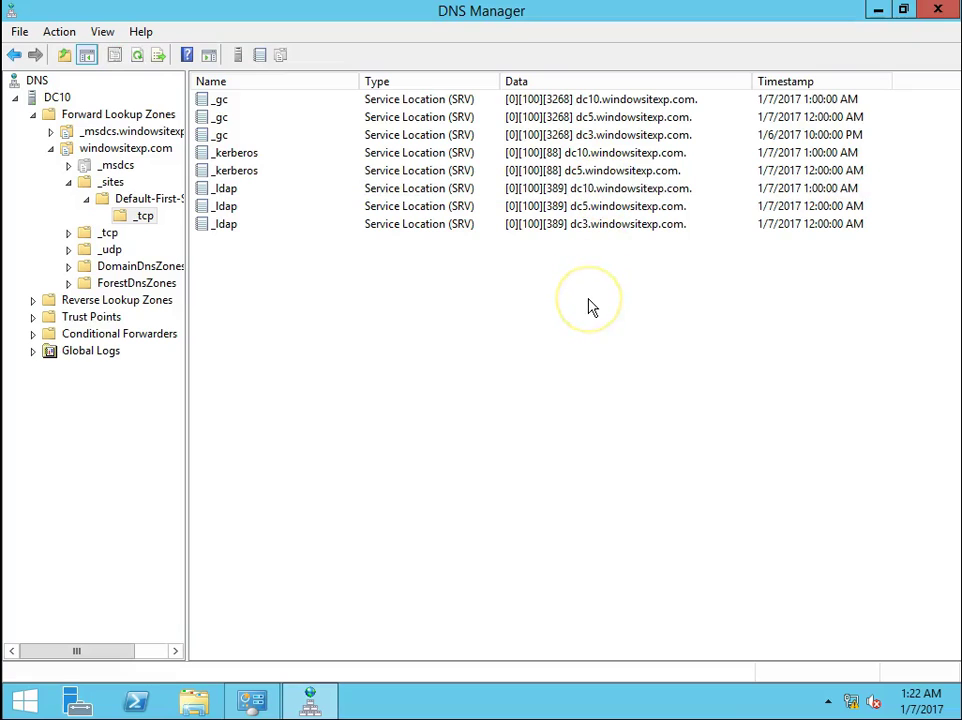
# Open a command prompt with cmd
pyautogui.press('super+r')
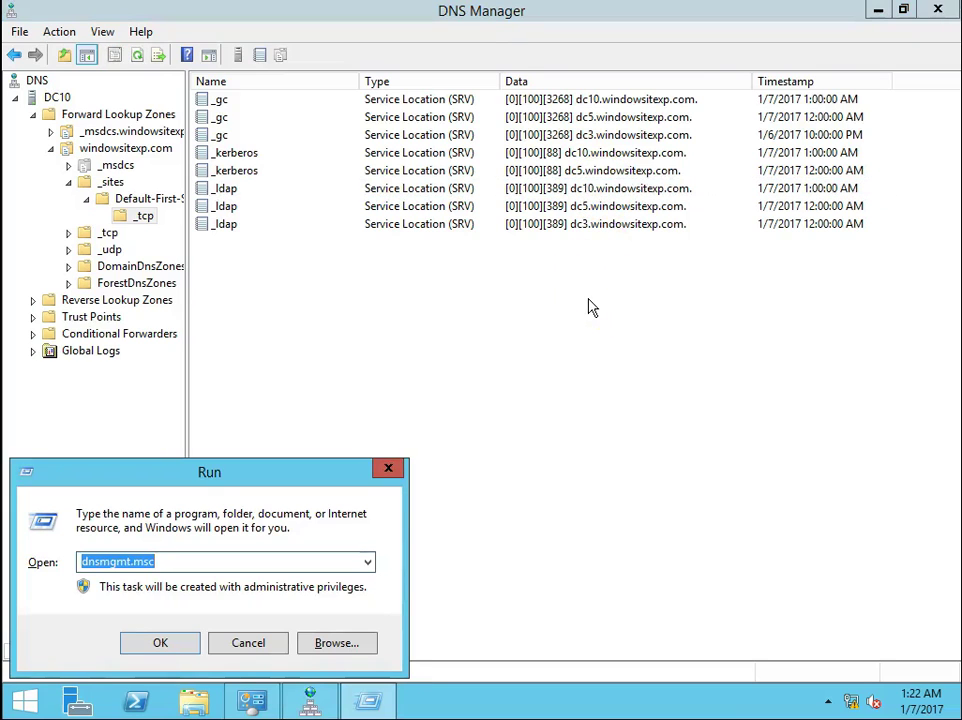
pyautogui.write('cmd')
pyautogui.press('Return')
pyautogui.click(471, 303)
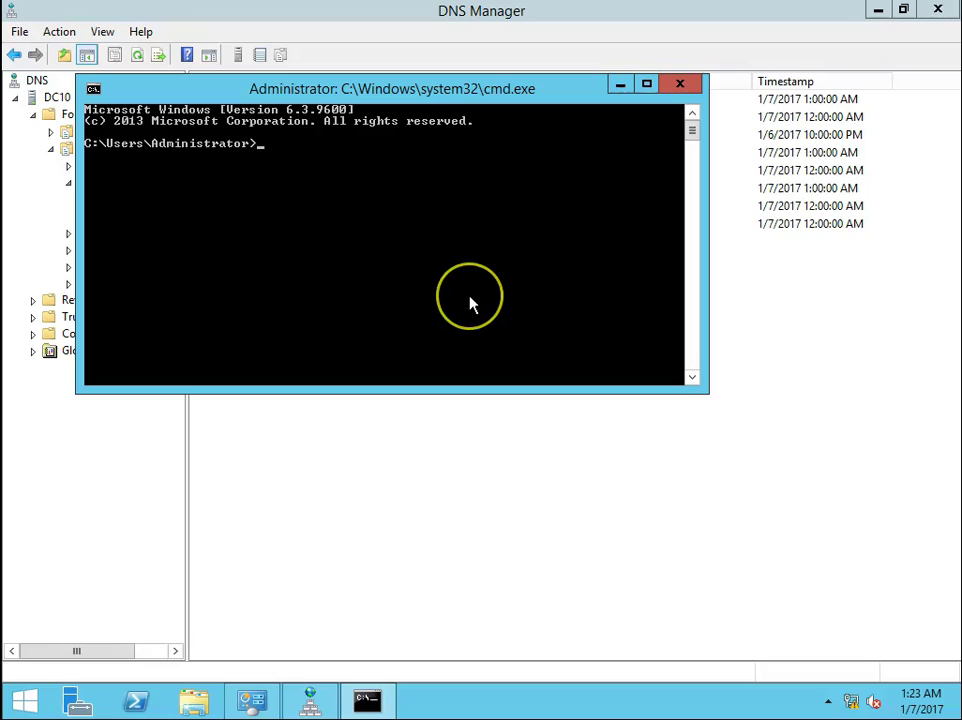
# Try to remove the old name from DC10 with netdom computername dc10.windowsitexp.com remove:dc3.windowsitexp.com
pyautogui.write('netdom')
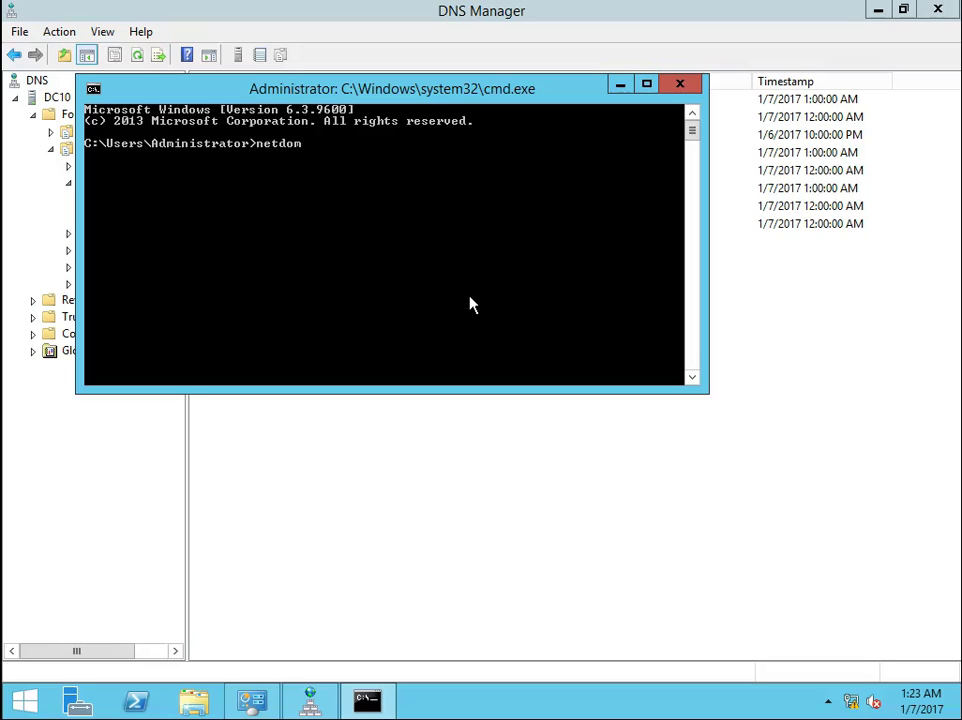
pyautogui.write(' computername /')
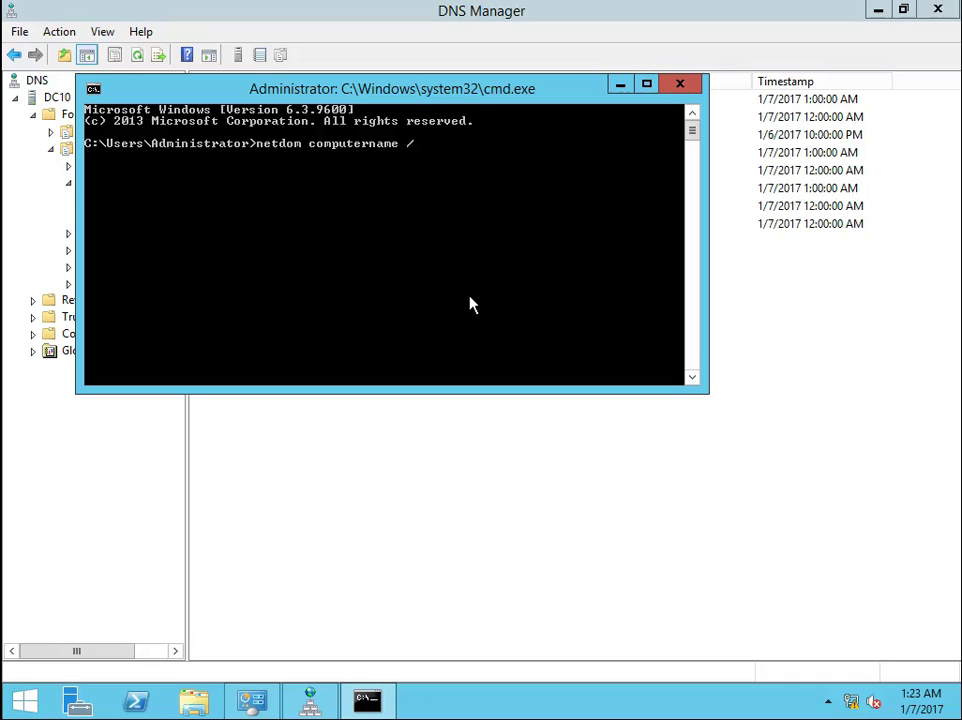
pyautogui.press('BackSpace')
pyautogui.write('dc10.windows')
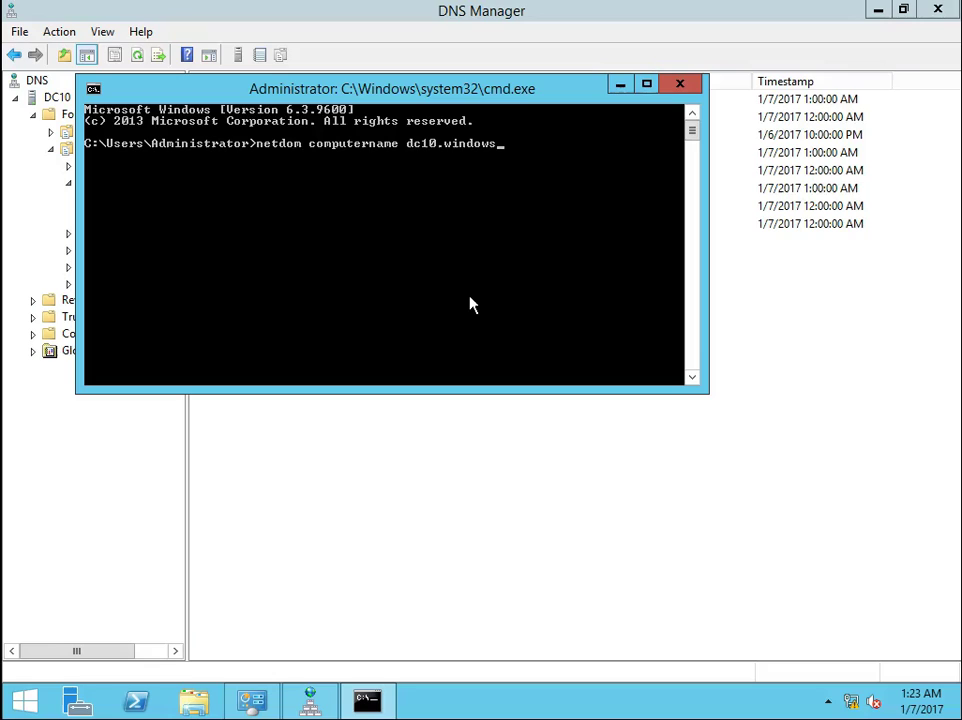
pyautogui.write('itexp.com')
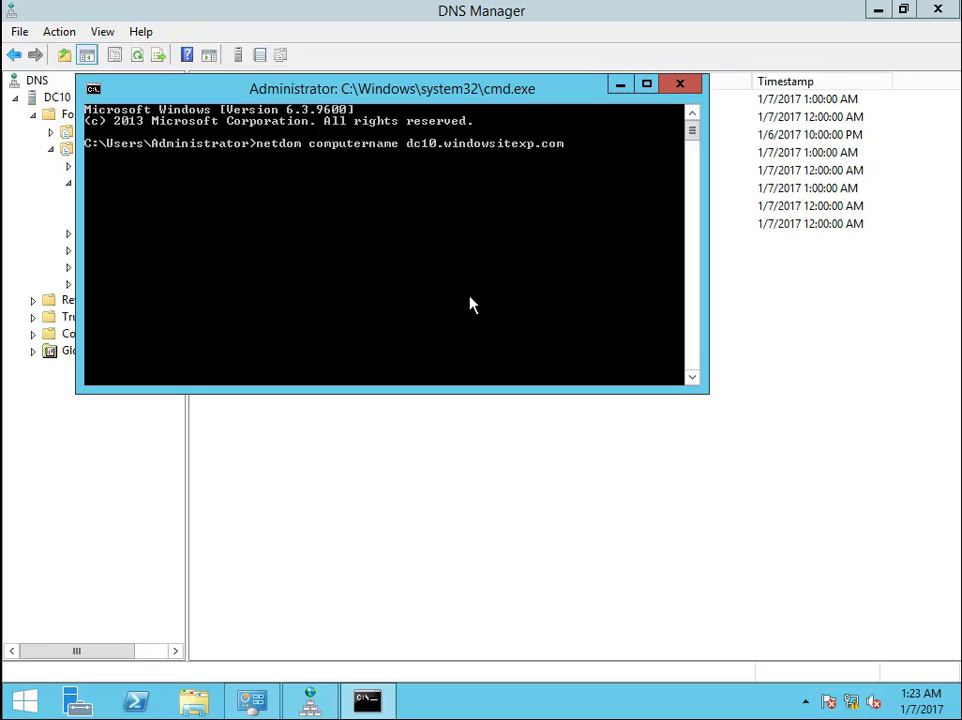
pyautogui.write(' remove:dc3.windows')
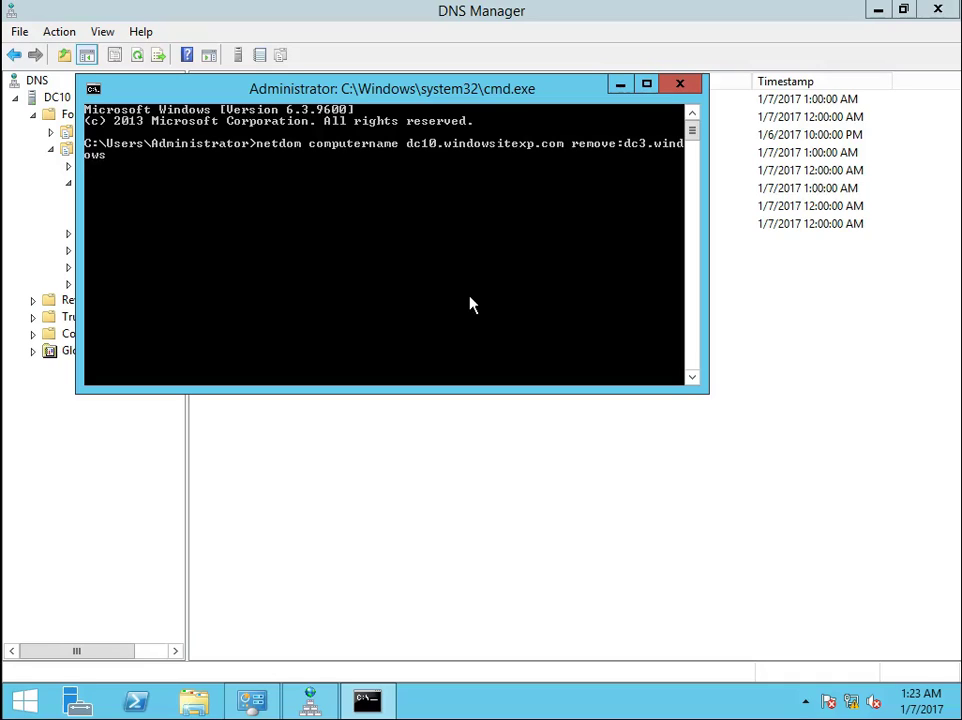
pyautogui.write('itexp.com')
pyautogui.press('Return')
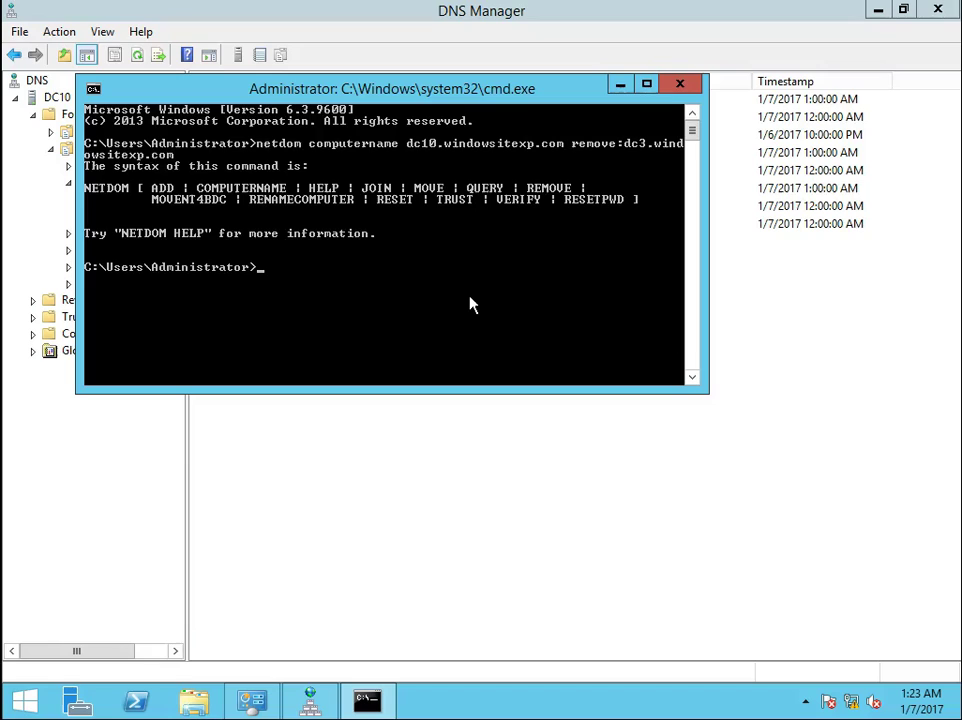
# Correct the previous netdom command's option to /remove:dc3.windowsitexp.com and run it to remove the alternate name from dc10.windowsitexp.com
pyautogui.press('Up')
pyautogui.press('Left')
pyautogui.press('Left')
pyautogui.press('Left')
pyautogui.press('Left')
pyautogui.press('Left')
pyautogui.press('Left')
pyautogui.press('Left')
pyautogui.press('Left')
pyautogui.press('Left')
pyautogui.press('Left')
pyautogui.press('Left')
pyautogui.press('Left')
pyautogui.press('Left')
pyautogui.press('Left')
pyautogui.press('Left')
pyautogui.press('Left')
pyautogui.press('Left')
pyautogui.press('Left')
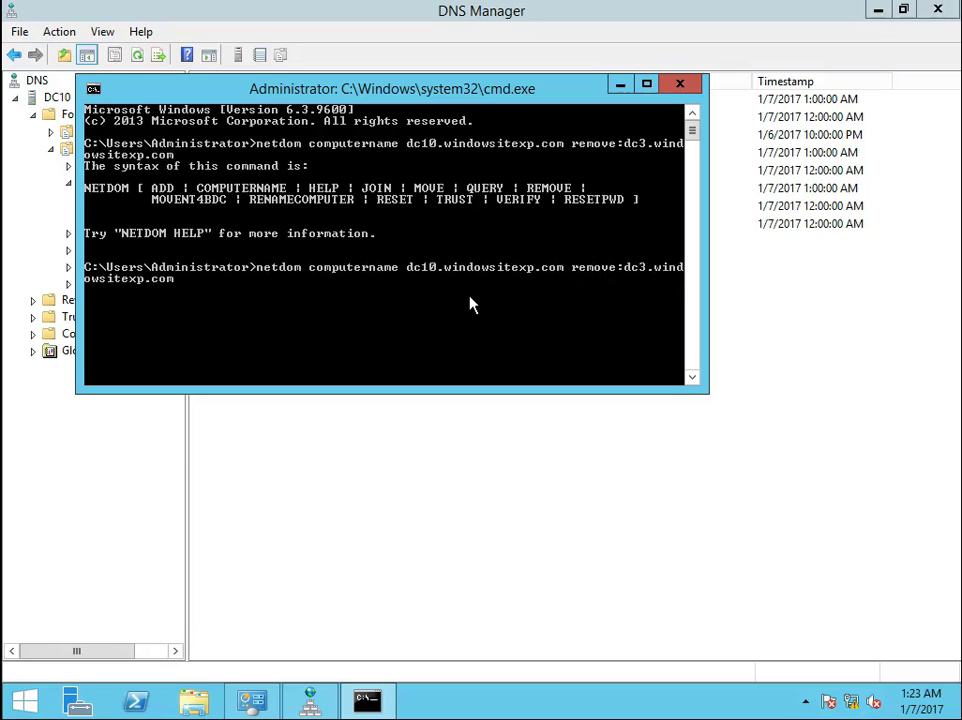
pyautogui.write('/')
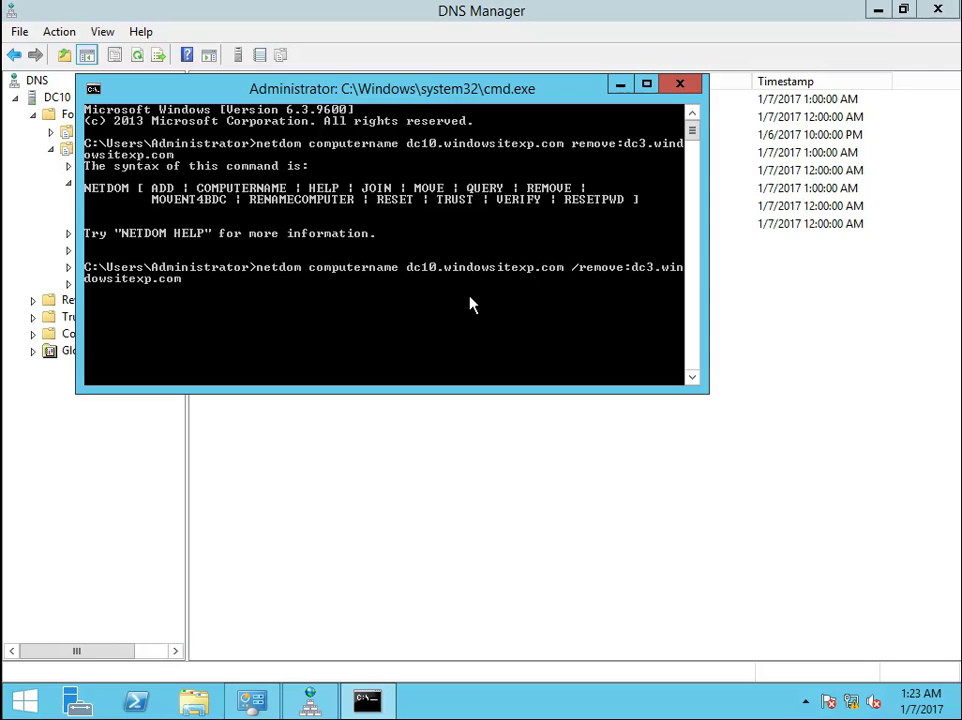
pyautogui.press('Return')
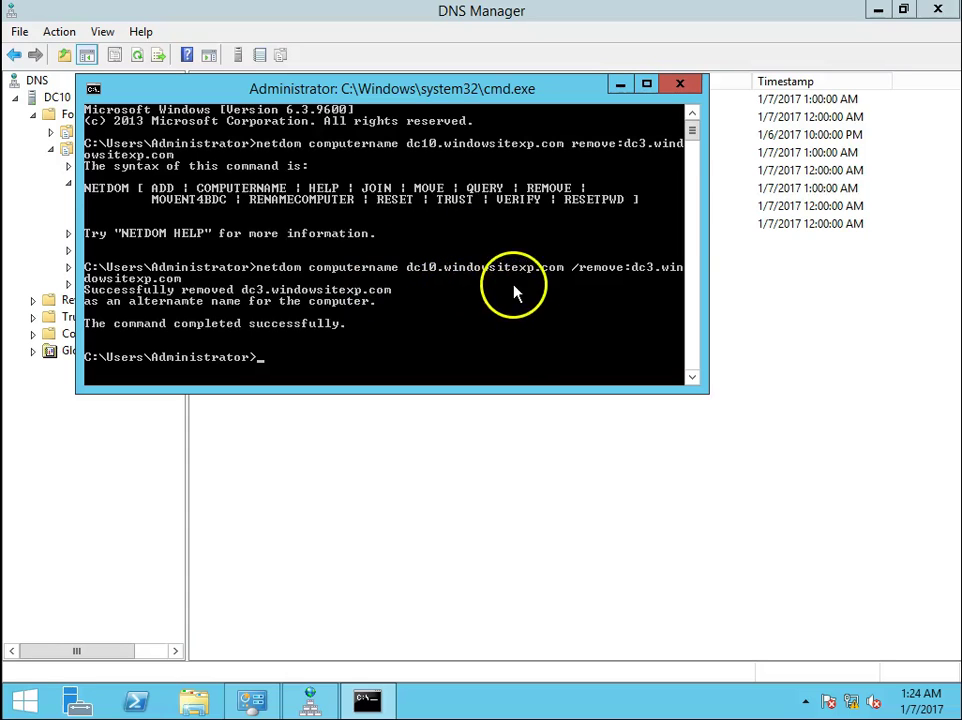
# Refresh the _tcp service records in DNS Manager to check for leftover dc3 entries, and close the command prompt
pyautogui.rightClick(691, 440)
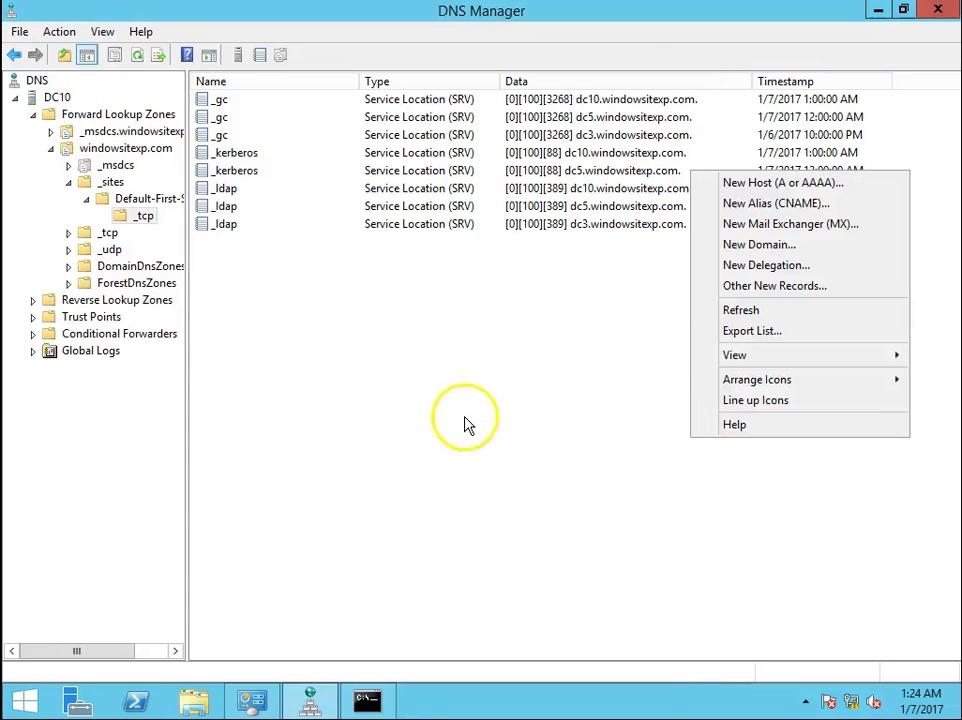
pyautogui.click(778, 312)
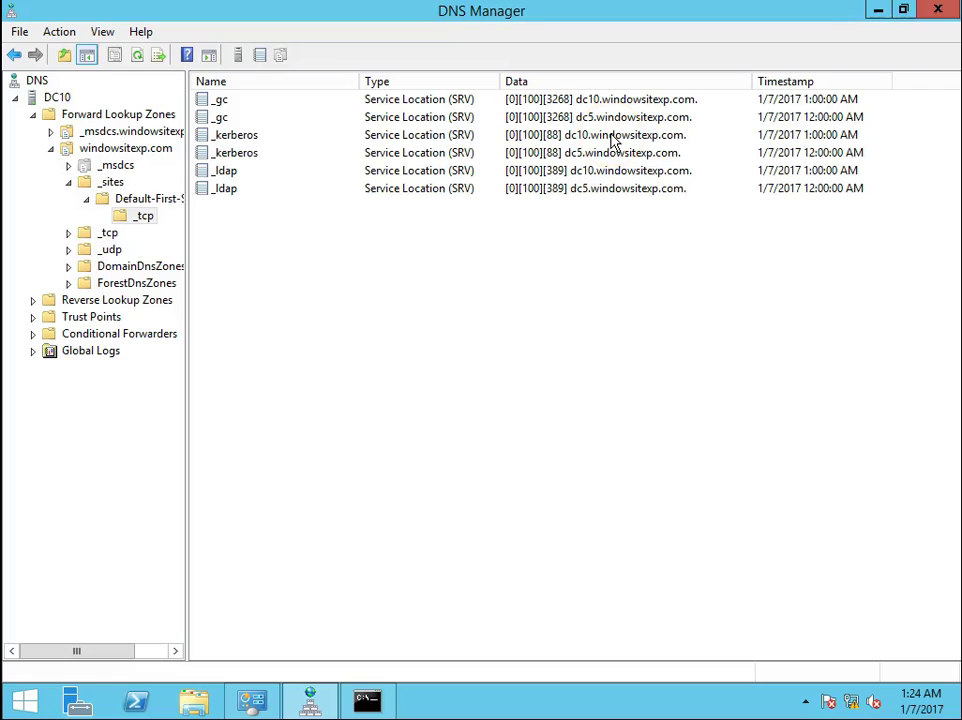
pyautogui.click(367, 700)
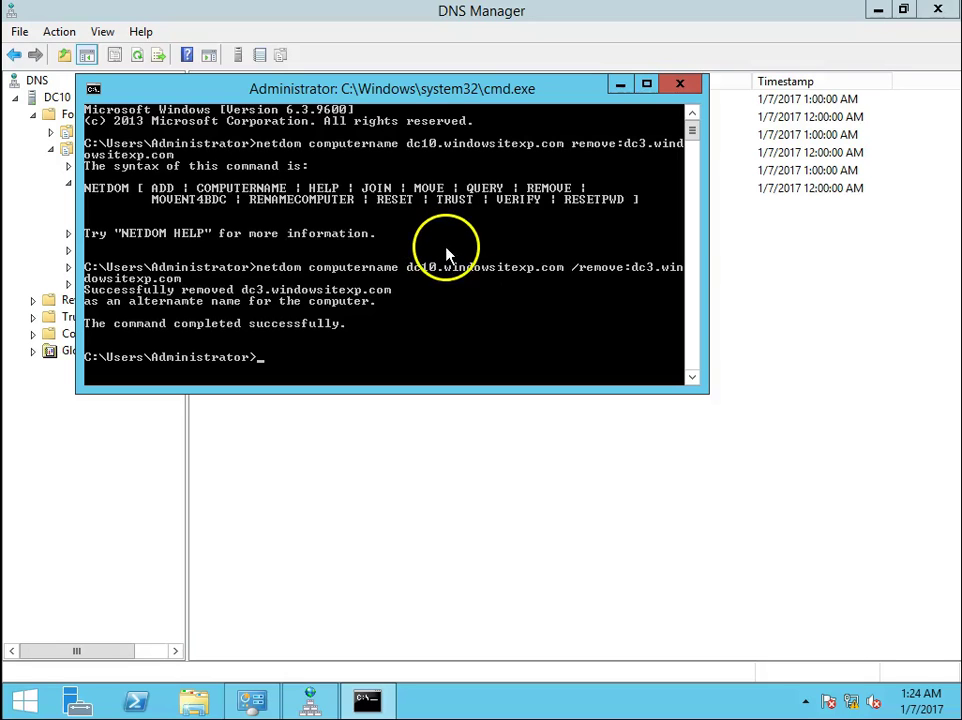
pyautogui.click(679, 85)
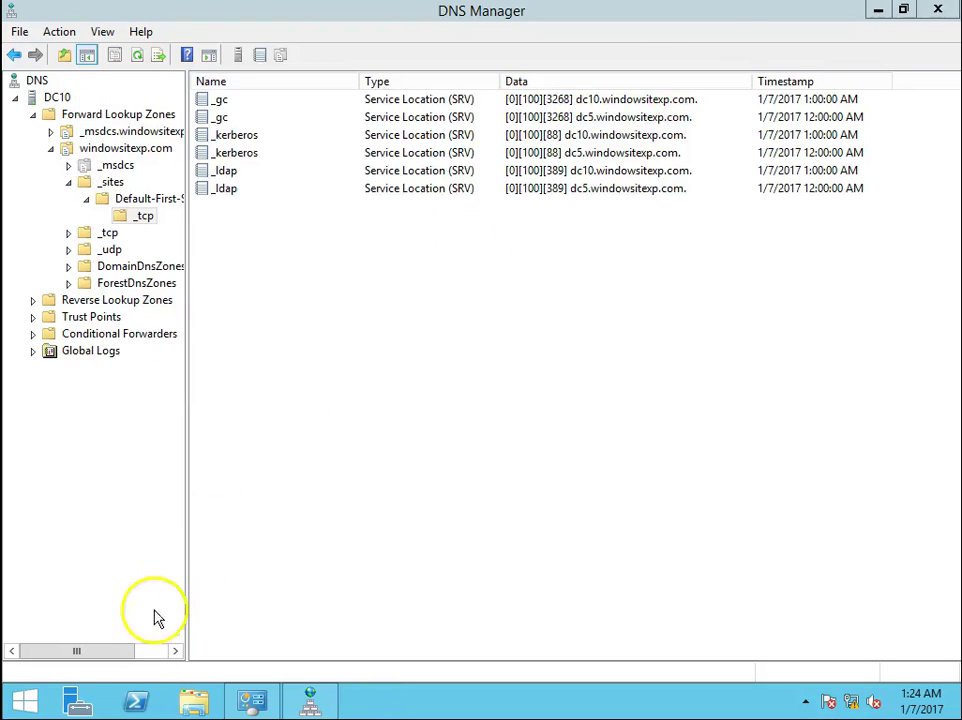